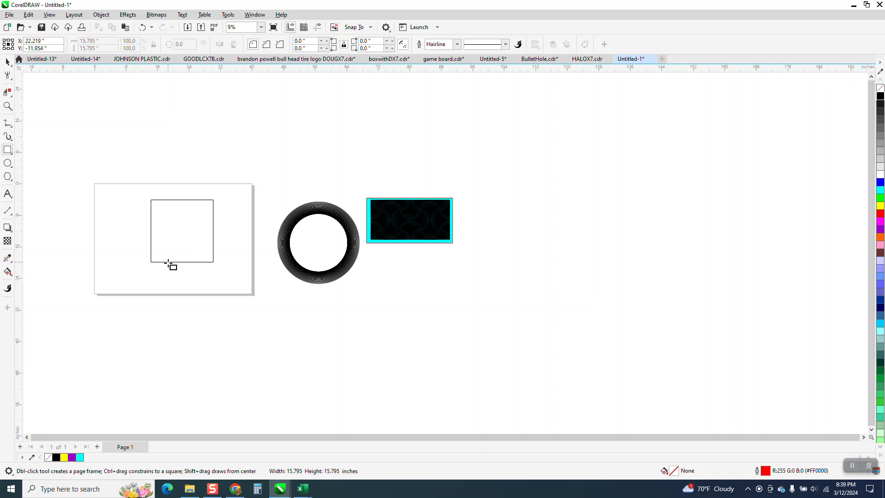
- Center the square, about 17 in wide, on the page and give it a black 0.0625 in outline
key("p")
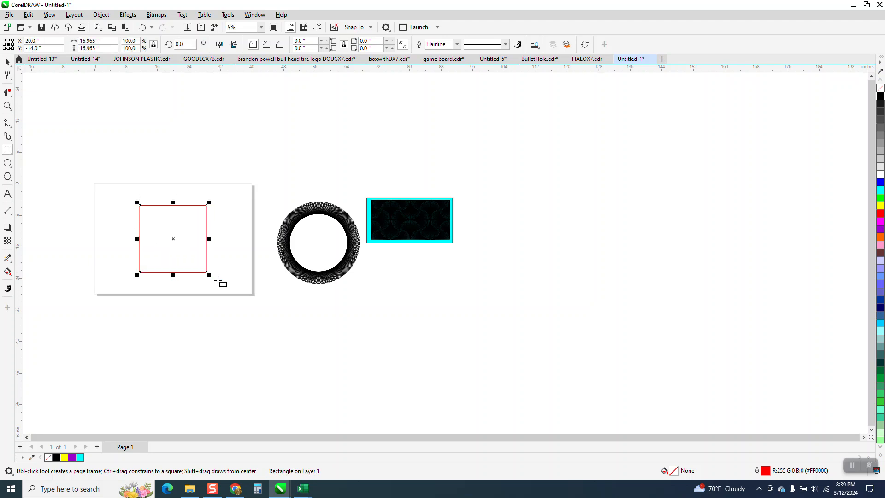
left_click(8, 106)
left_click_drag(104, 194, 308, 290)
left_click(8, 62)
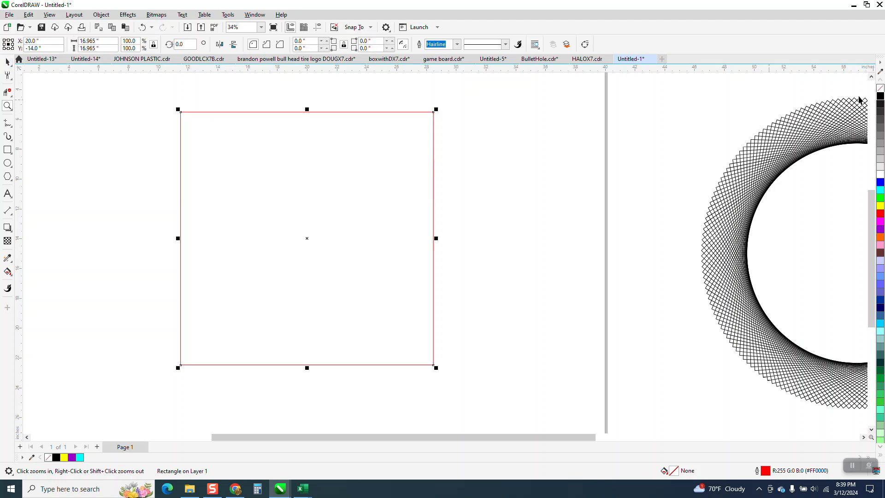
right_click(880, 97)
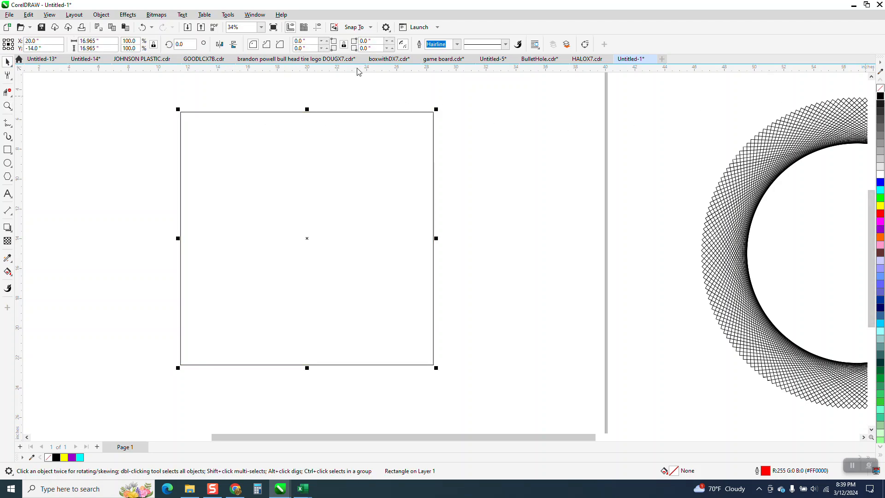
left_click(458, 45)
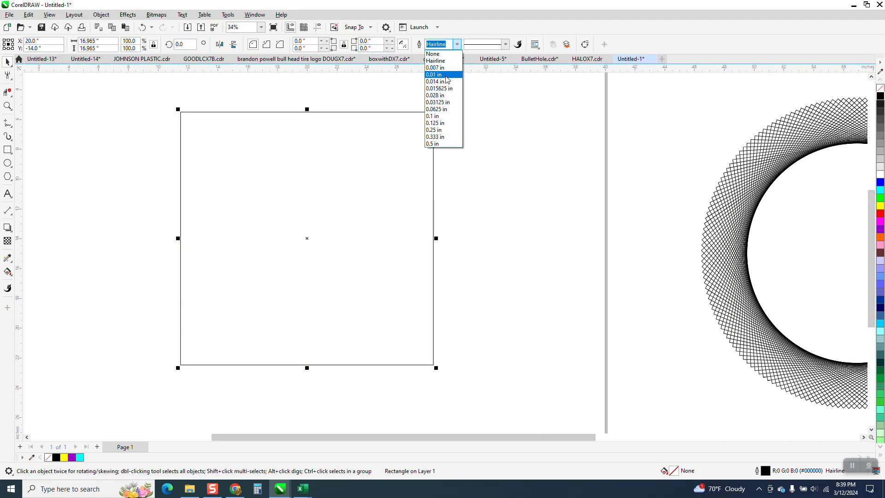
left_click(440, 88)
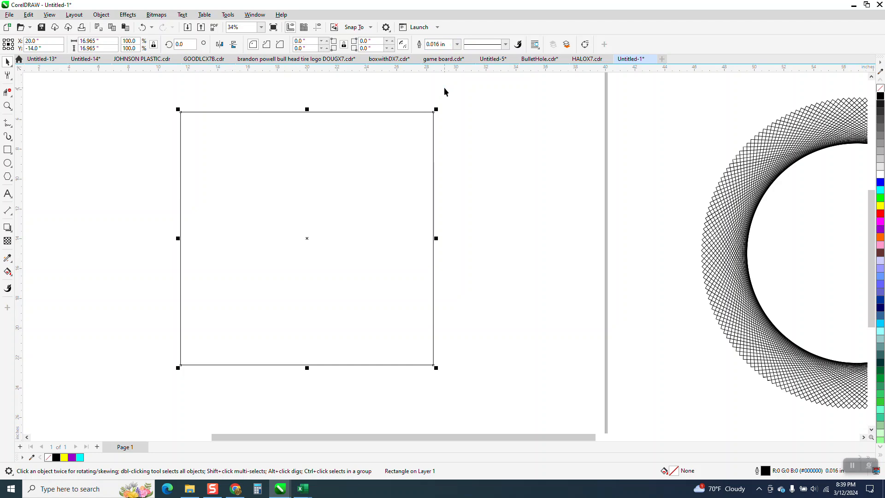
left_click(457, 44)
left_click(442, 113)
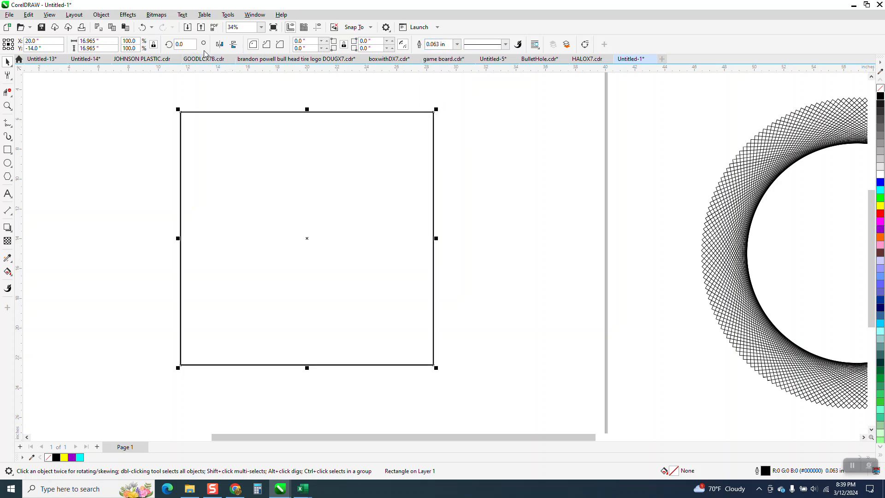
- Create a duplicate of the square rotated 2 degrees about its center and repeat the duplication until the ring pattern closes
key("Return")
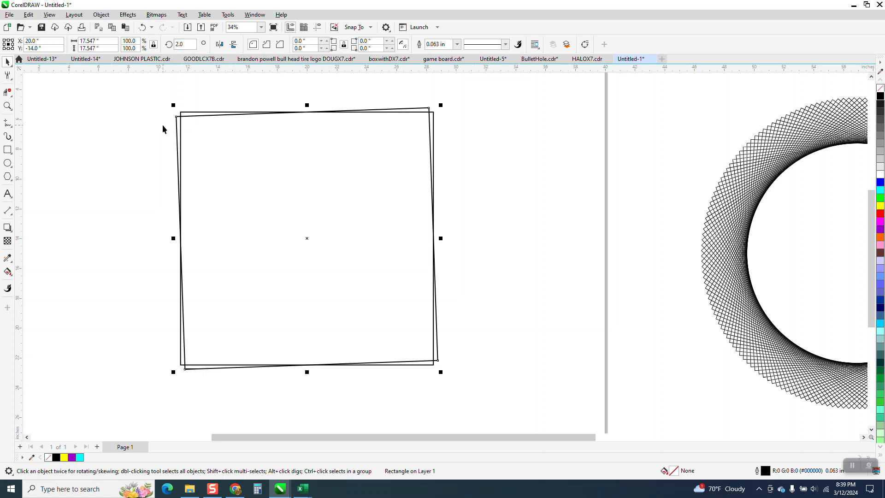
key("ctrl+d")
key("ctrl+d")
key("ctrl+d")
key("ctrl+d")
key("ctrl+d")
key("ctrl+d")
key("ctrl+d")
key("ctrl+d")
key("ctrl+d")
key("ctrl+d")
key("ctrl+d")
key("ctrl+d")
key("ctrl+d")
key("ctrl+d")
key("ctrl+d")
key("ctrl+d")
key("ctrl+d")
key("ctrl+d")
key("ctrl+d")
key("ctrl+d")
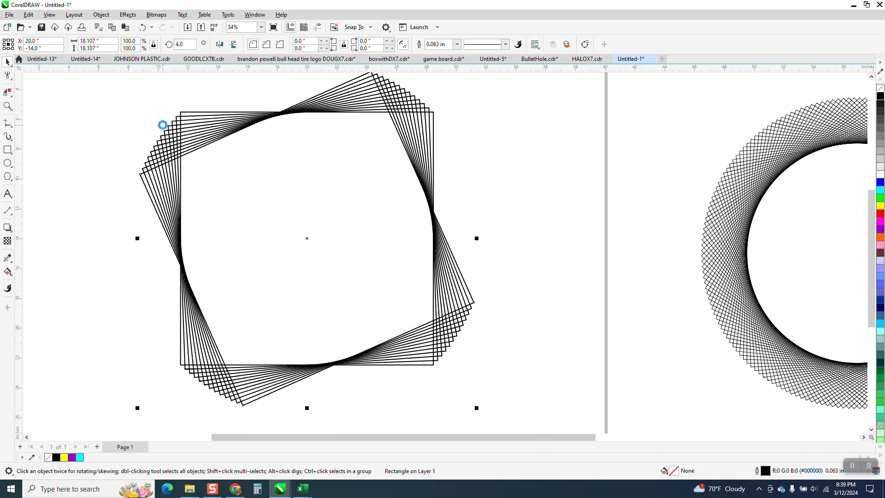
key("ctrl+d")
key("ctrl+d")
key("ctrl+d")
key("ctrl+d")
key("ctrl+d")
key("ctrl+d")
key("ctrl+d")
key("ctrl+d")
key("ctrl+d")
key("ctrl+d")
key("ctrl+d")
key("ctrl+d")
key("ctrl+d")
key("ctrl+d")
key("ctrl+d")
key("ctrl+d")
key("ctrl+d")
key("ctrl+d")
key("ctrl+d")
key("ctrl+d")
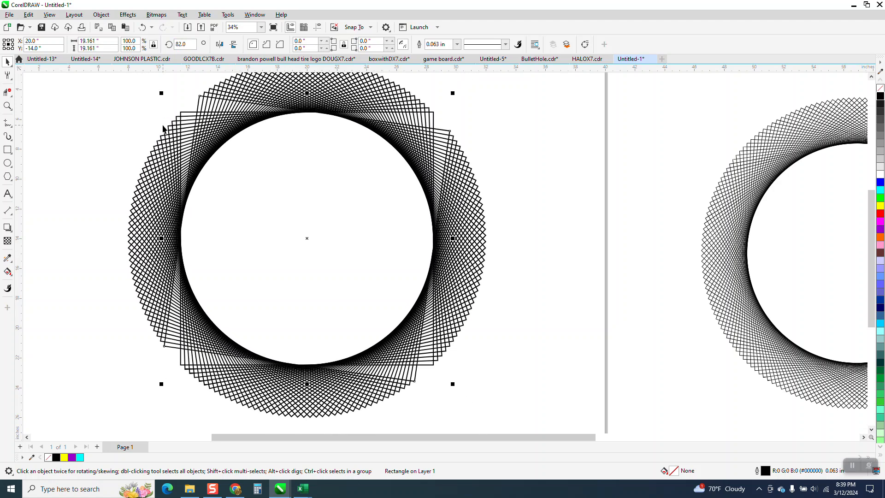
key("ctrl+d")
- Select all squares of the ring pattern on the page and delete them
right_click(363, 303)
scroll(364, 316, "down", 1)
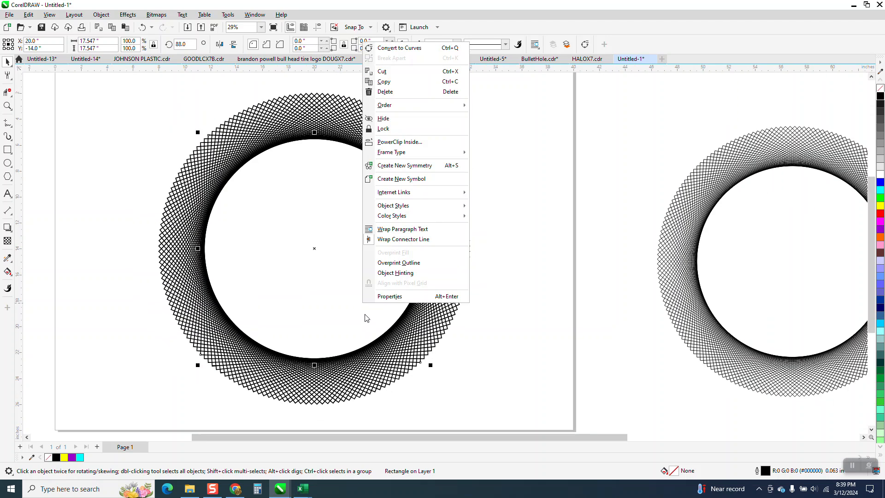
left_click_drag(133, 105, 396, 385)
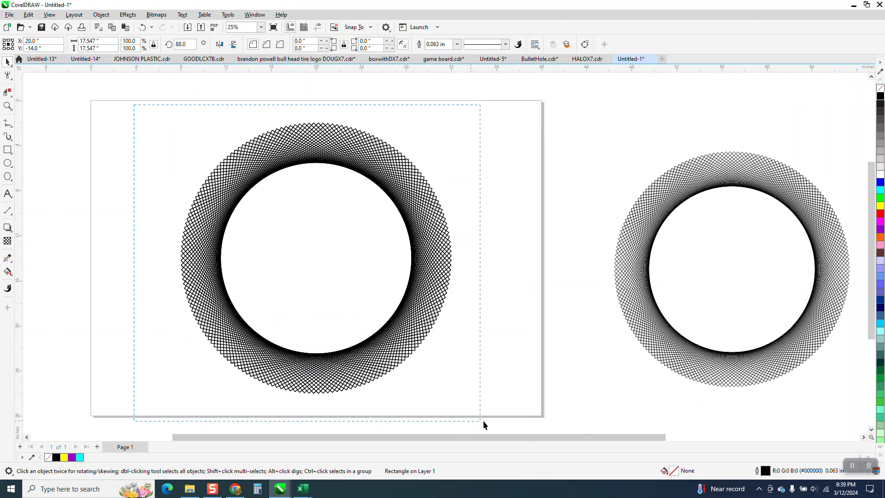
left_click_drag(483, 420, 506, 388)
key("Delete")
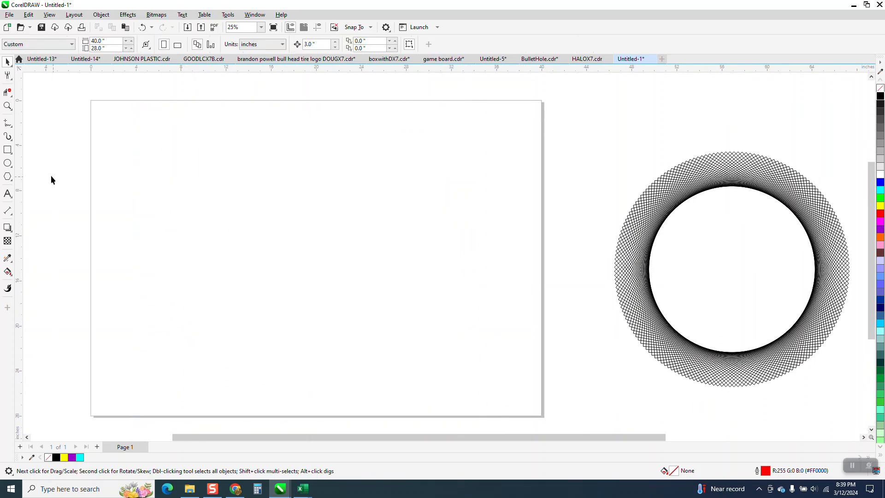
- Draw a square about 14.7 in wide centered on the page and give it a black 0.1 in outline
left_click(10, 153)
left_click_drag(403, 150, 288, 316)
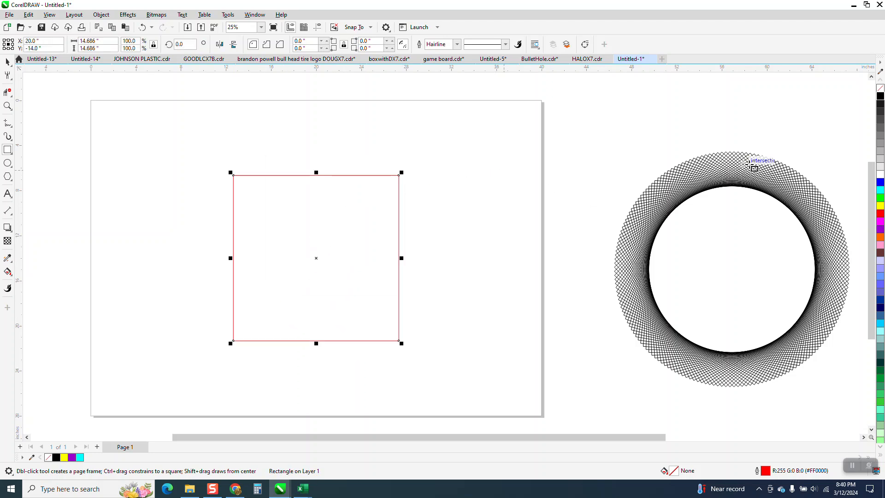
right_click(879, 95)
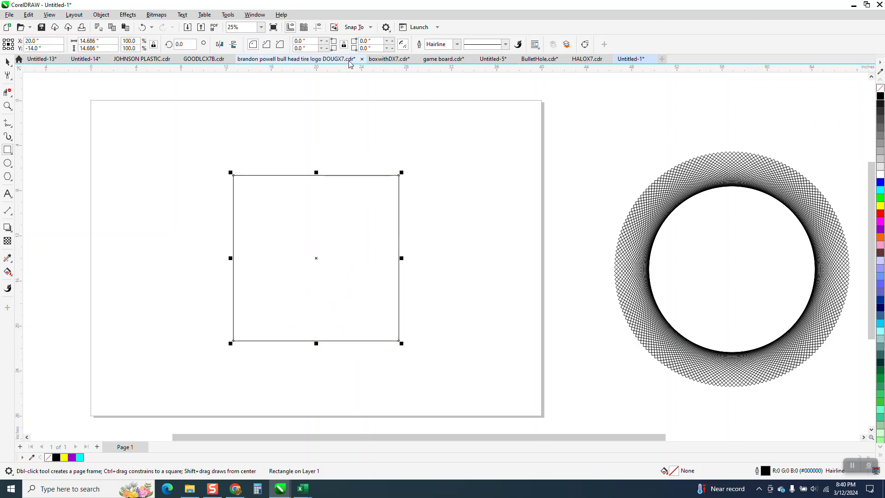
left_click(458, 46)
left_click(458, 45)
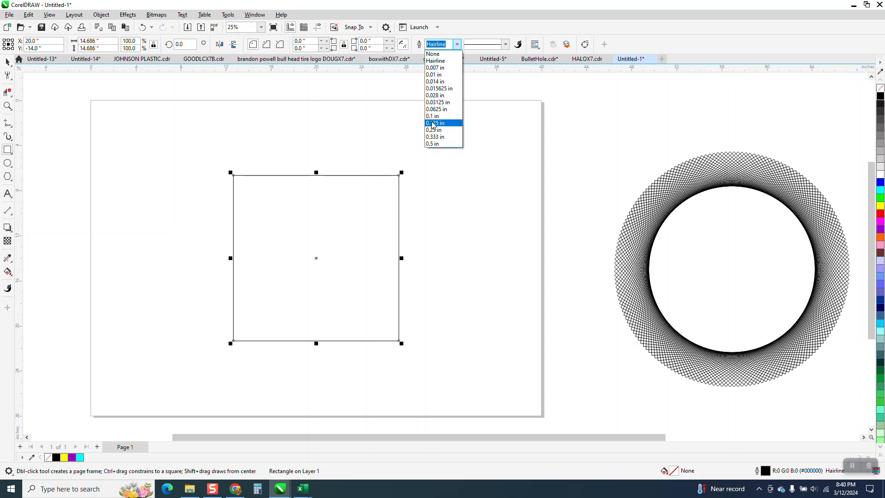
left_click(437, 116)
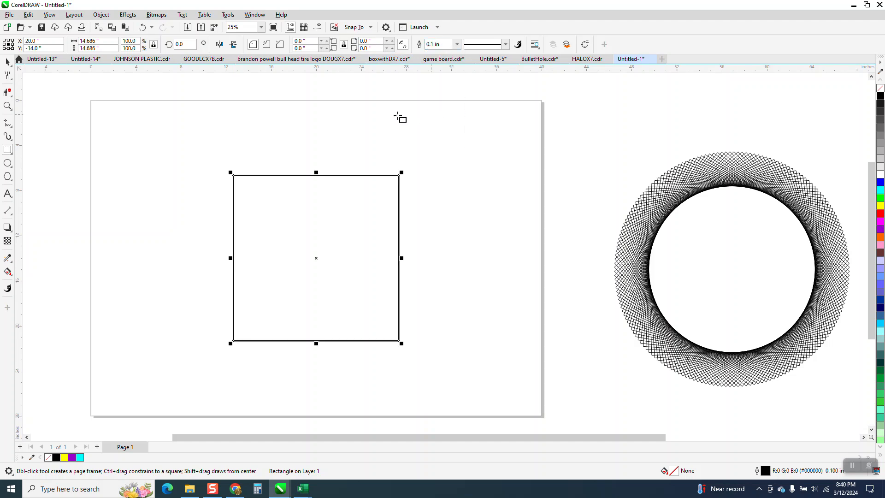
- Create a concentric duplicate of the square scaled to 98 percent
left_click(8, 106)
left_click_drag(214, 158, 543, 389)
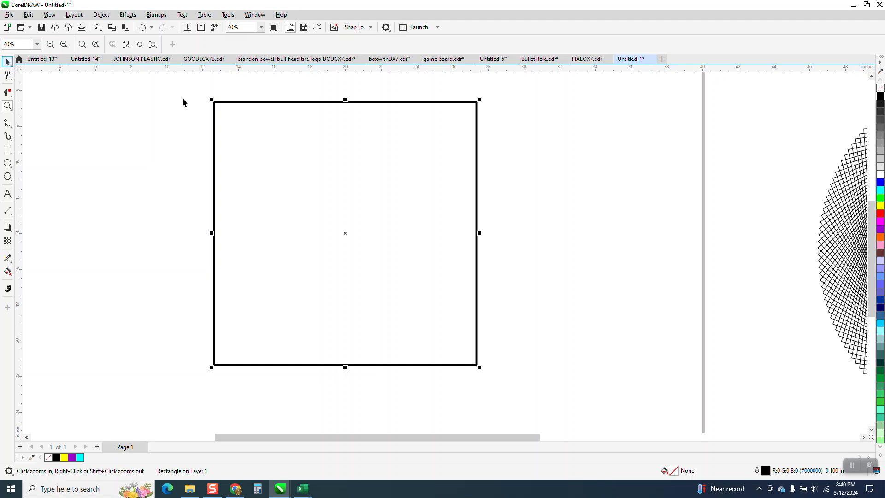
key("space")
left_click(272, 139)
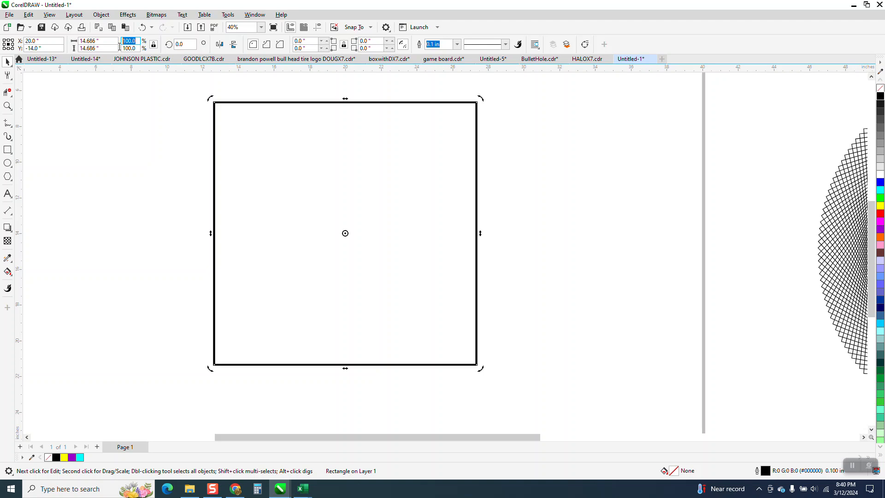
type("98")
key("Return")
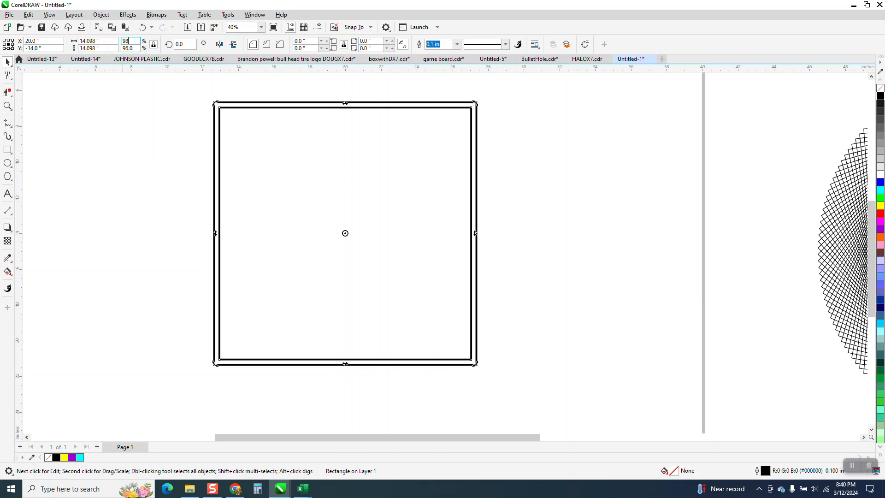
key("Return")
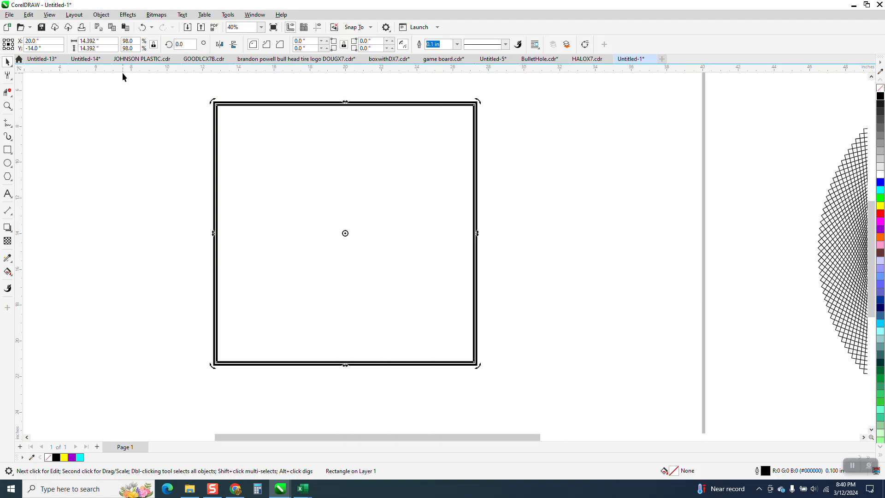
- Rotate the inner square about its center until its corners meet the edges of the outer square
left_click(7, 106)
left_click_drag(194, 79, 530, 201)
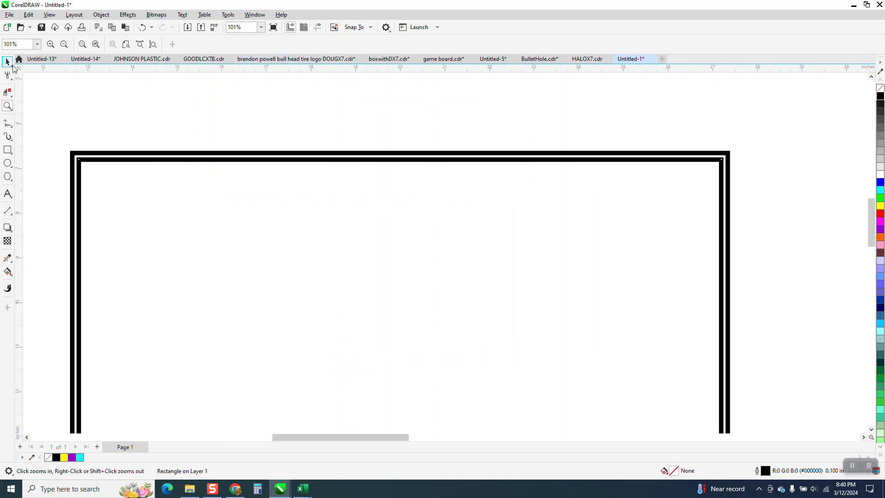
left_click(7, 62)
left_click(661, 157)
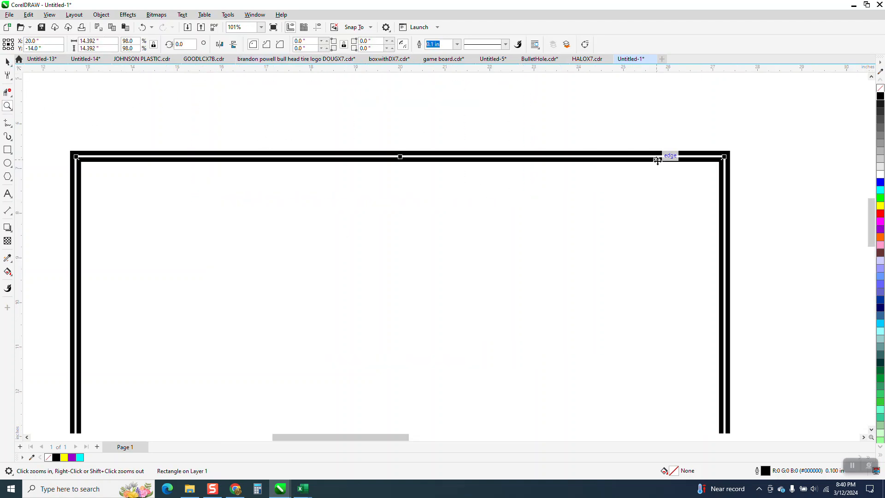
left_click(725, 157)
left_click_drag(724, 153, 723, 152)
scroll(701, 132, "down", 1)
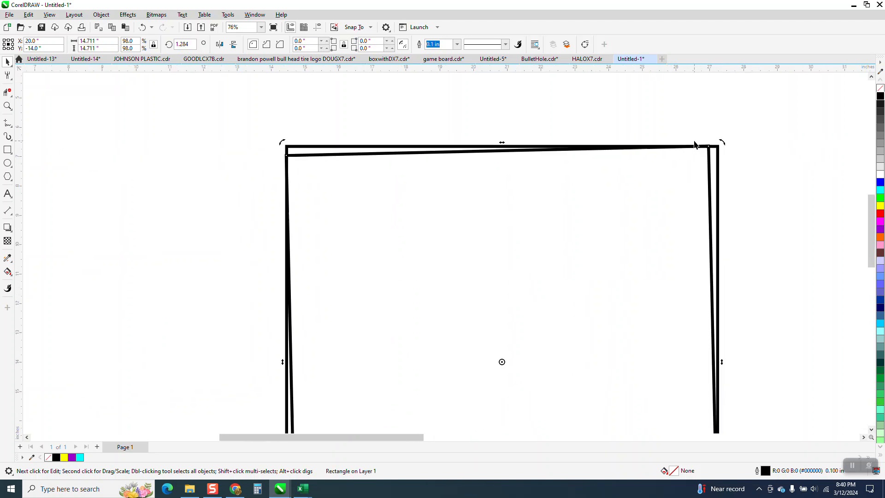
scroll(695, 144, "down", 1)
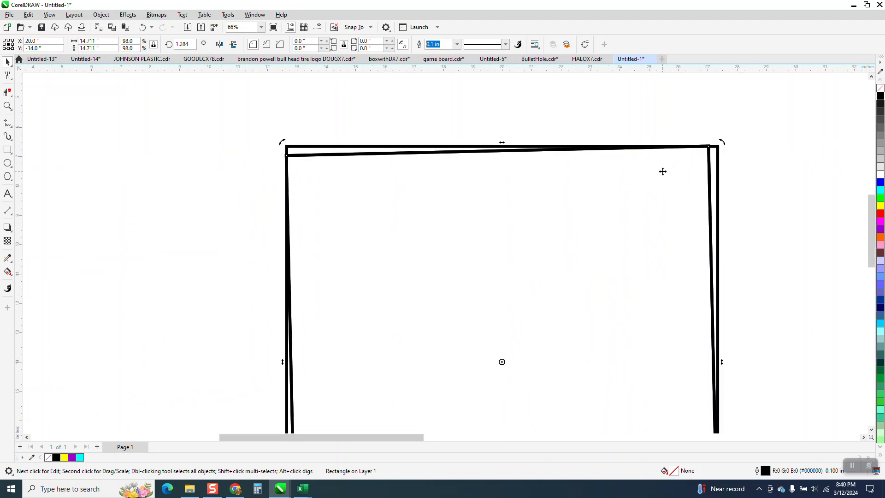
left_click(734, 170)
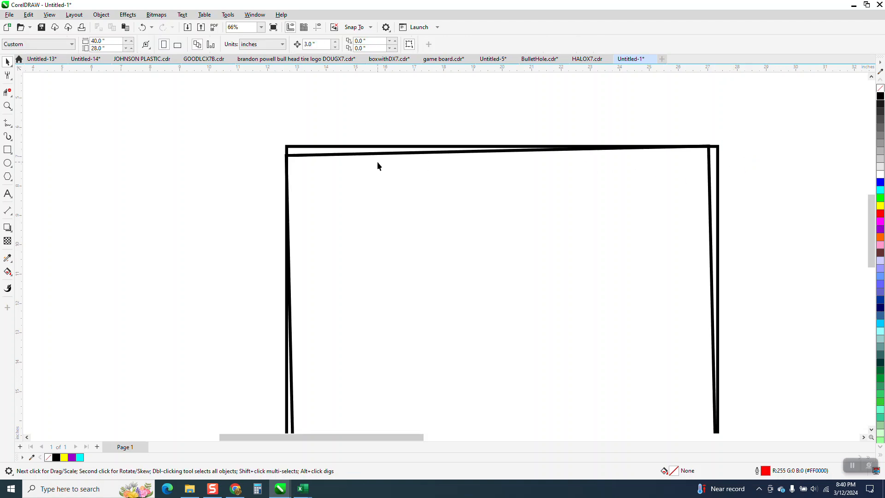
- Delete the rotated inner square
left_click(357, 156)
key("Delete")
scroll(359, 152, "down", 1)
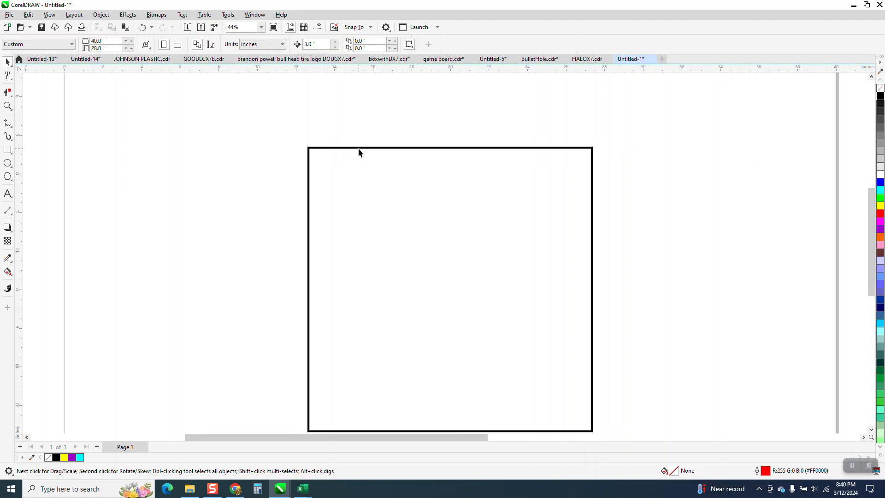
- Create a concentric duplicate of the square scaled to 97 percent and rotate it until its corners meet the outer square's edges
left_click(359, 148)
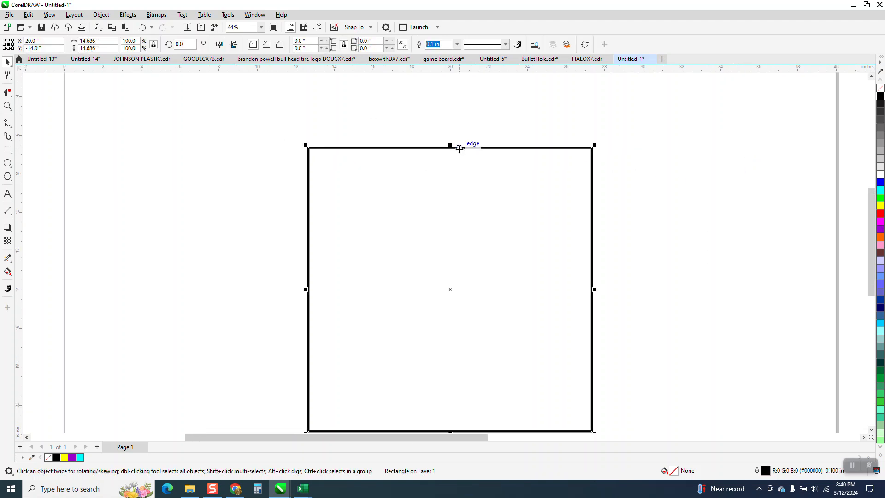
left_click(138, 41)
key("Return")
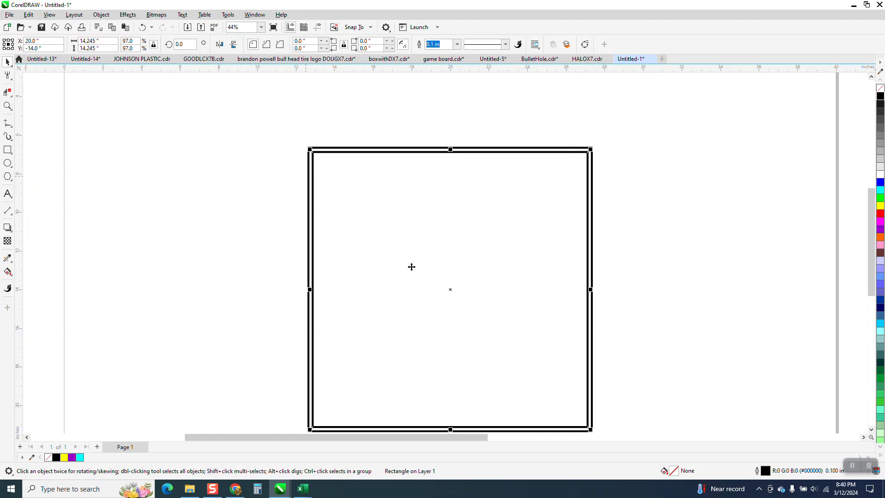
left_click(443, 287)
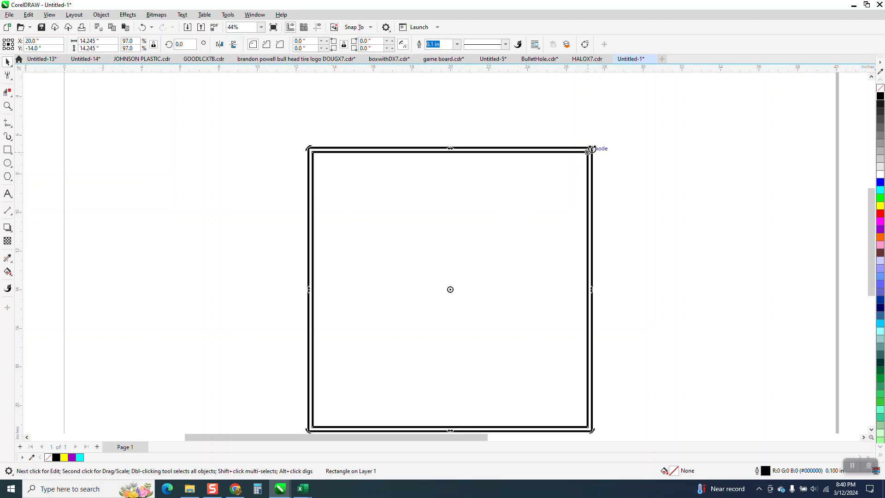
left_click_drag(596, 146, 592, 142)
- Repeat the scaled and rotated duplication until the nested squares spiral down to the center
key("ctrl+r")
key("ctrl+r")
key("ctrl+r")
key("ctrl+r")
key("ctrl+r")
key("ctrl+r")
key("ctrl+r")
key("ctrl+r")
key("ctrl+r")
key("ctrl+r")
key("ctrl+r")
key("ctrl+r")
key("ctrl+r")
key("ctrl+r")
key("ctrl+r")
key("ctrl+r")
key("ctrl+r")
key("ctrl+r")
key("ctrl+r")
key("ctrl+r")
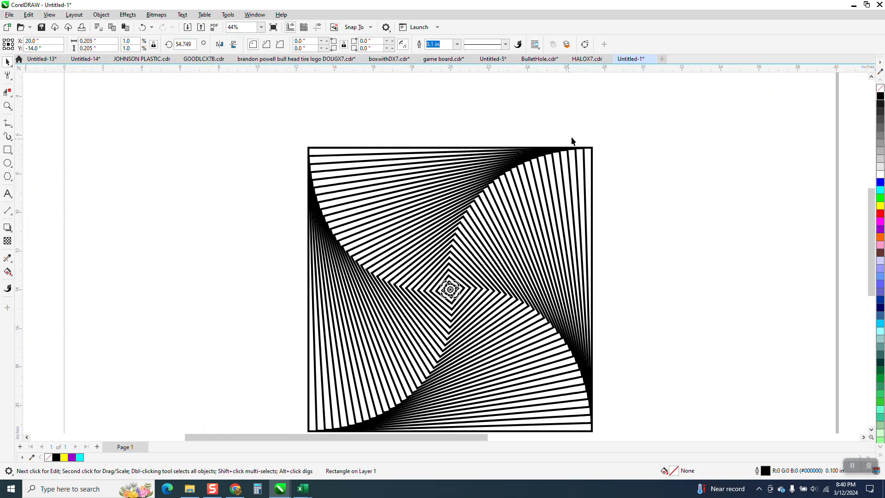
- Select all squares of the spiral and set their outlines to scale with the object
scroll(571, 141, "down", 2)
left_click_drag(344, 153, 650, 414)
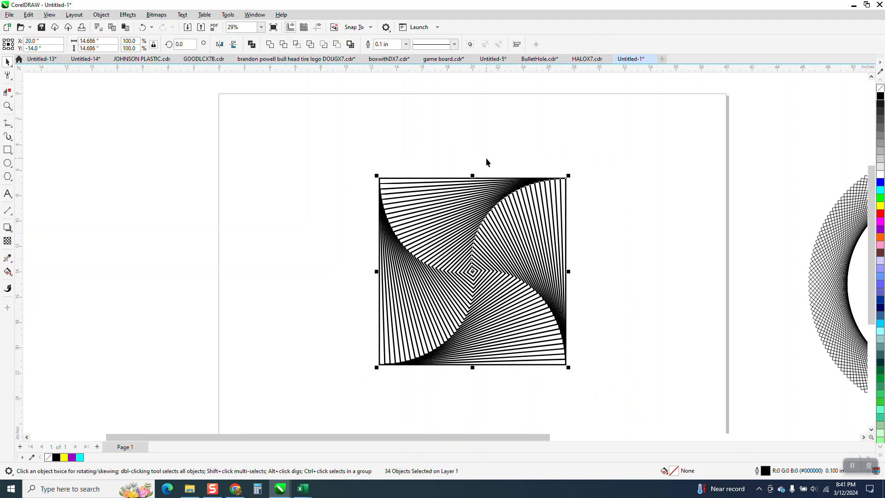
key("F12")
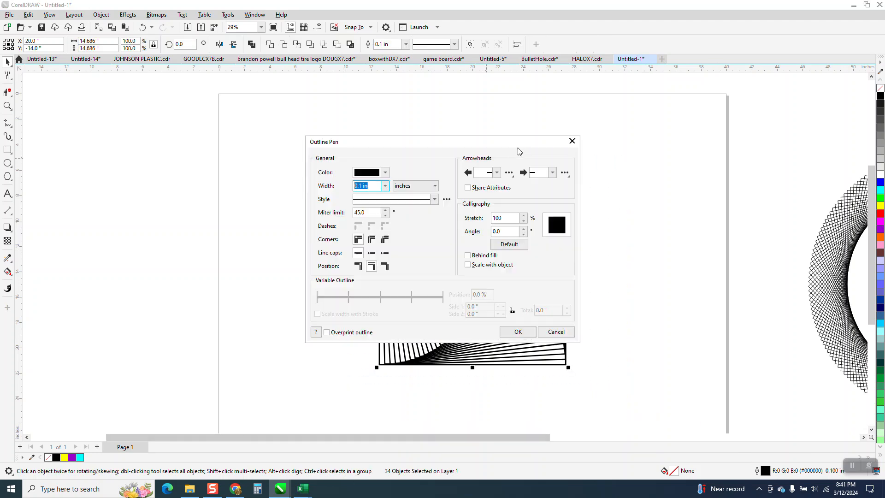
left_click(468, 265)
left_click(518, 332)
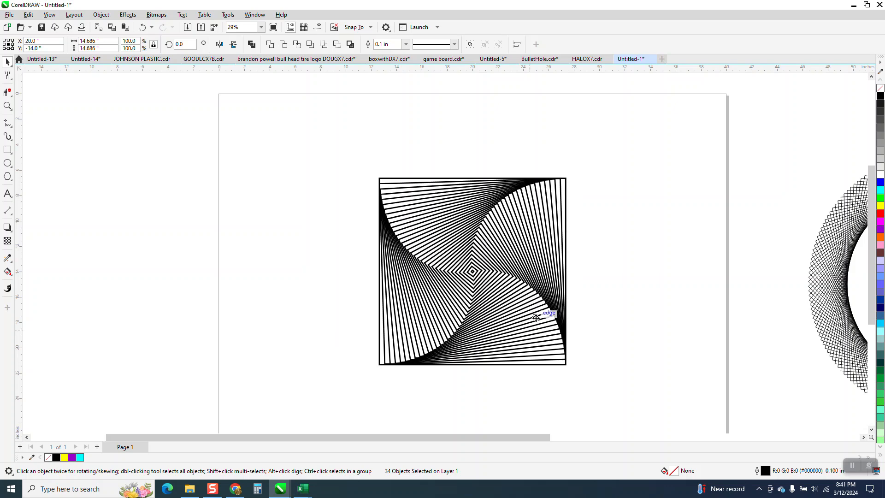
- Resize the selected spiral pattern to 5 in wide, keeping its proportions
scroll(526, 249, "down", 1)
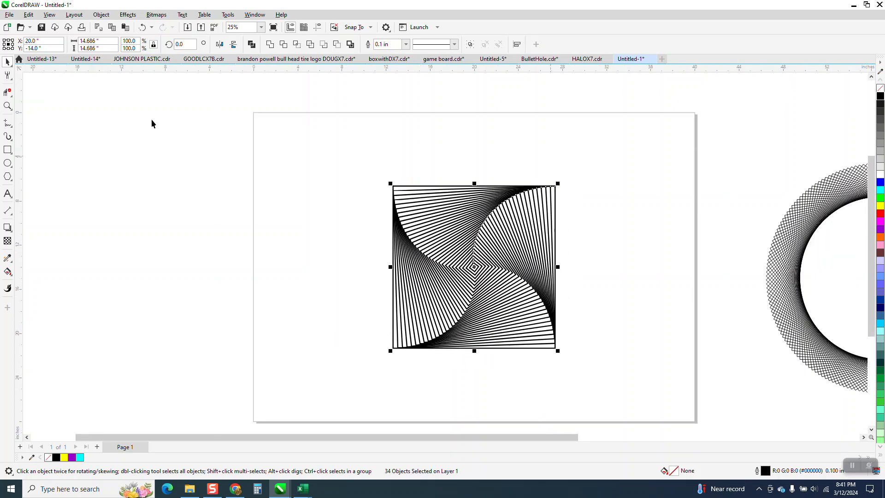
type("5")
key("Return")
left_click(7, 106)
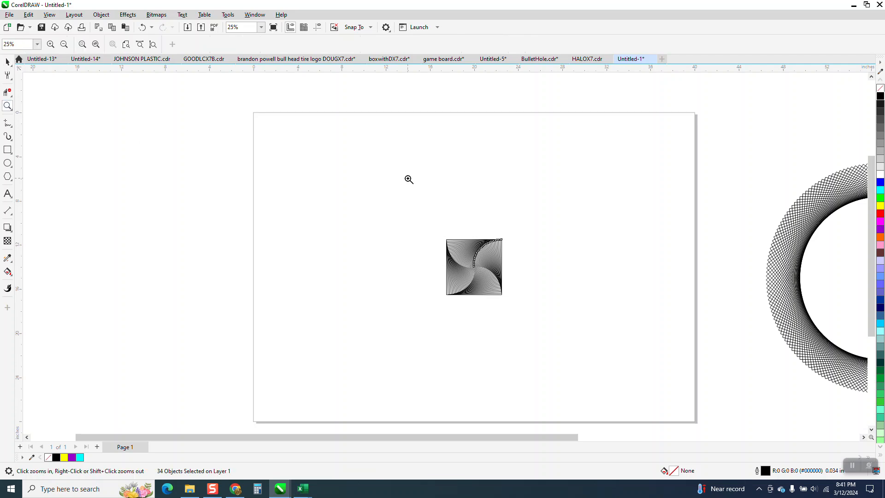
- Move the selected spiral pattern about 2 in left and 1 in up, and group all its squares
left_click_drag(547, 307, 547, 307)
scroll(405, 263, "up", 4)
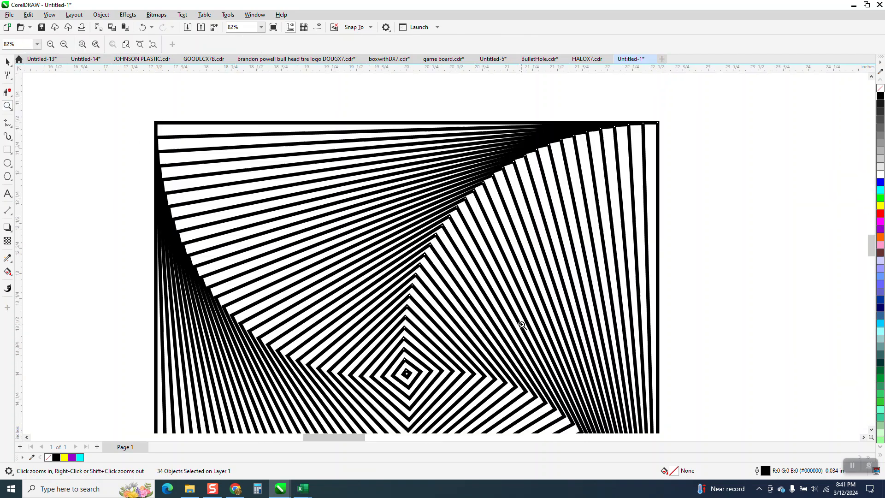
scroll(445, 237, "down", 2)
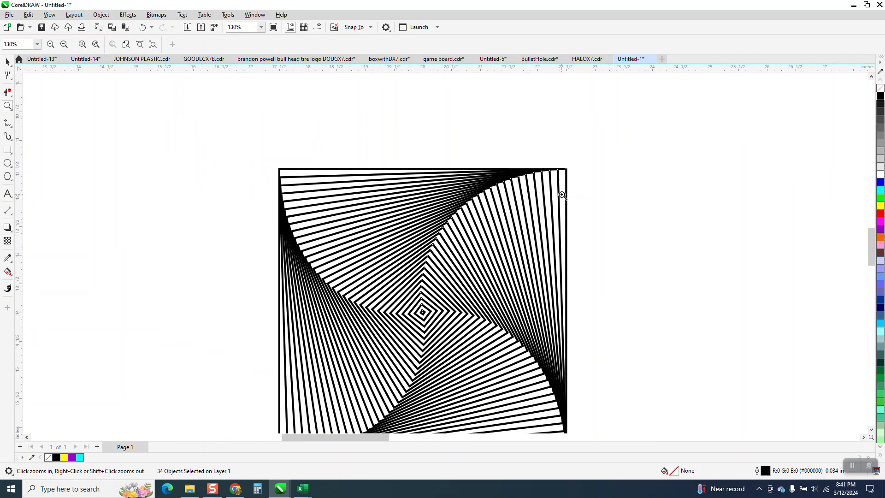
scroll(522, 200, "down", 2)
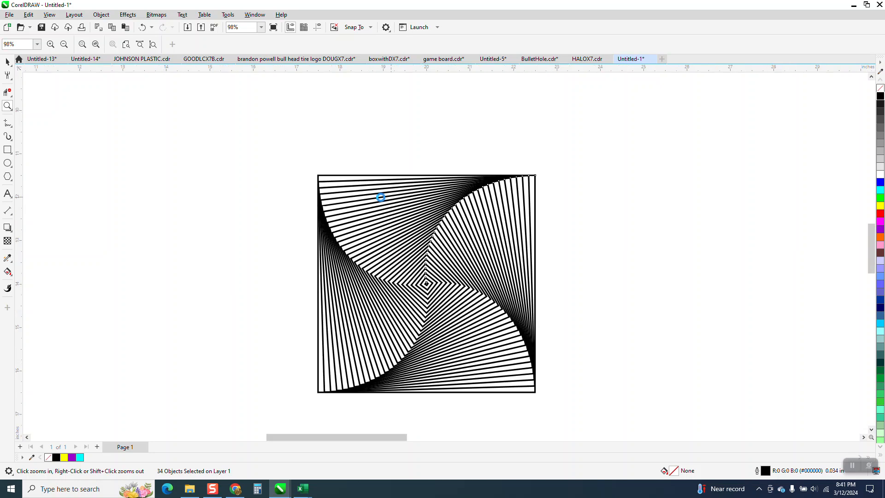
scroll(92, 106, "down", 1)
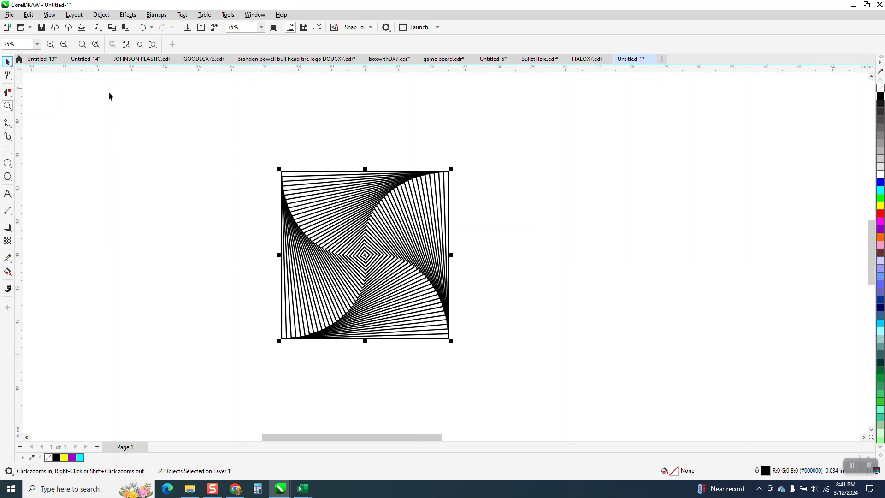
key("space")
left_click_drag(342, 184, 275, 150)
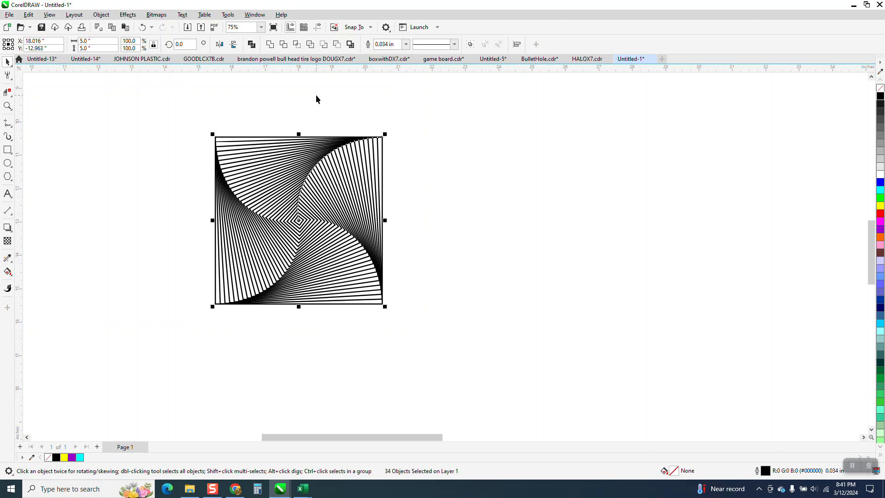
left_click(316, 95)
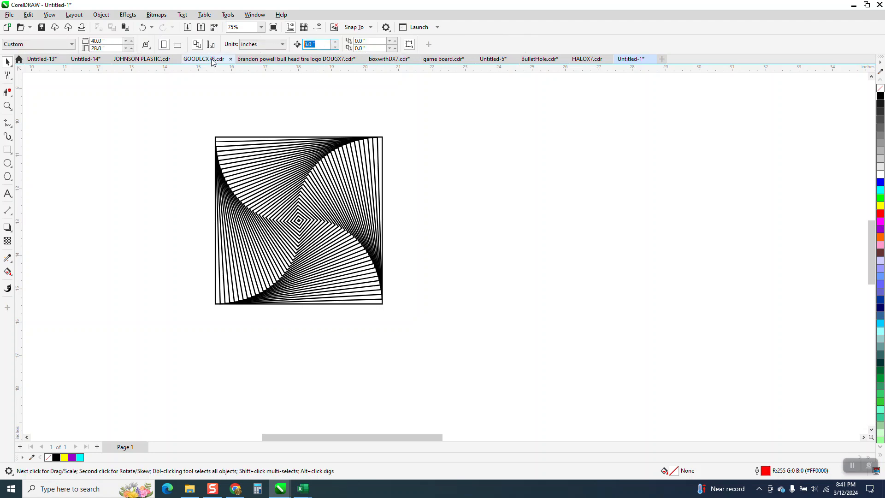
left_click(247, 181)
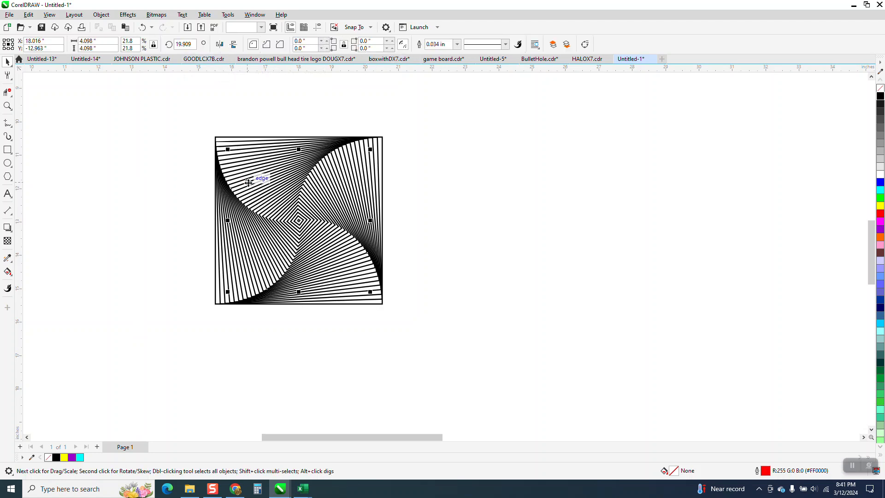
left_click_drag(187, 118, 459, 362)
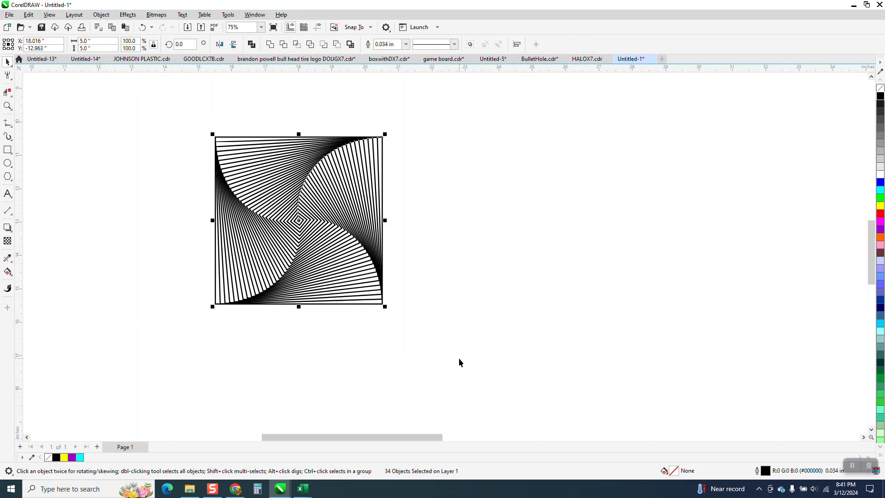
key("ctrl+g")
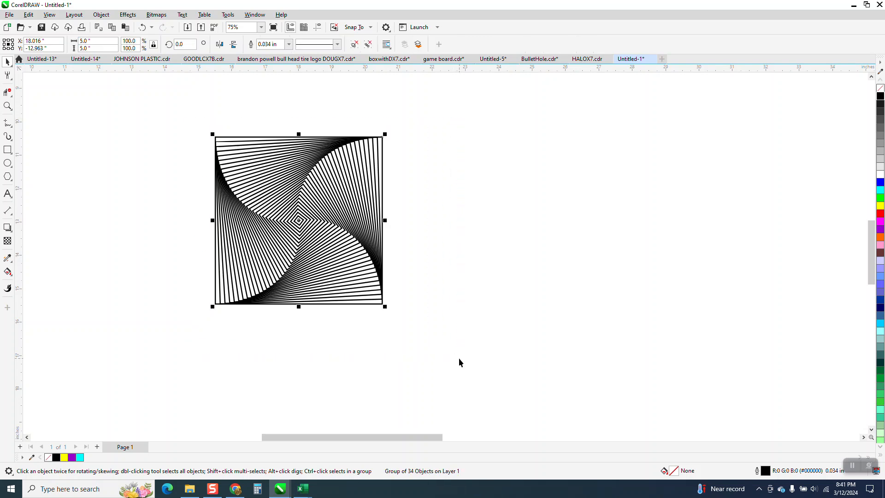
- Build a row of four tiles from the spiral group by adding a vertically mirrored copy edge to edge and duplicating the pair
key("ctrl+d")
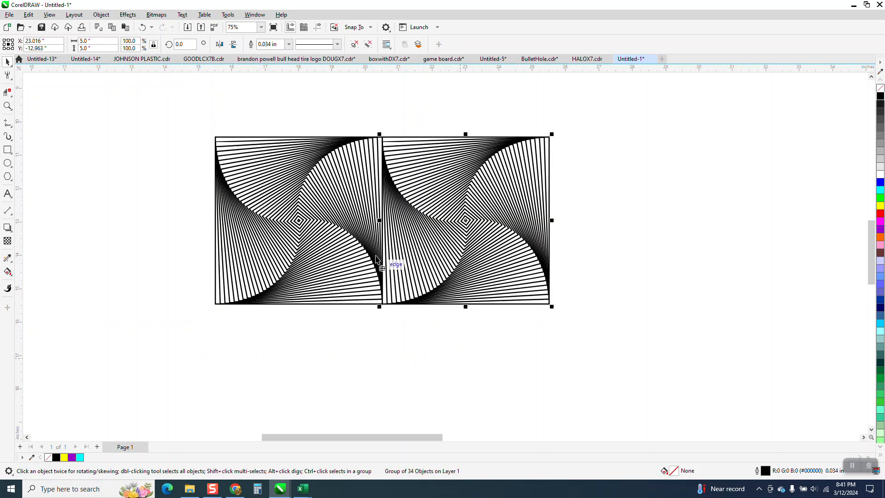
left_click(234, 45)
left_click_drag(175, 109, 589, 338)
key("ctrl+d")
key("ctrl+d")
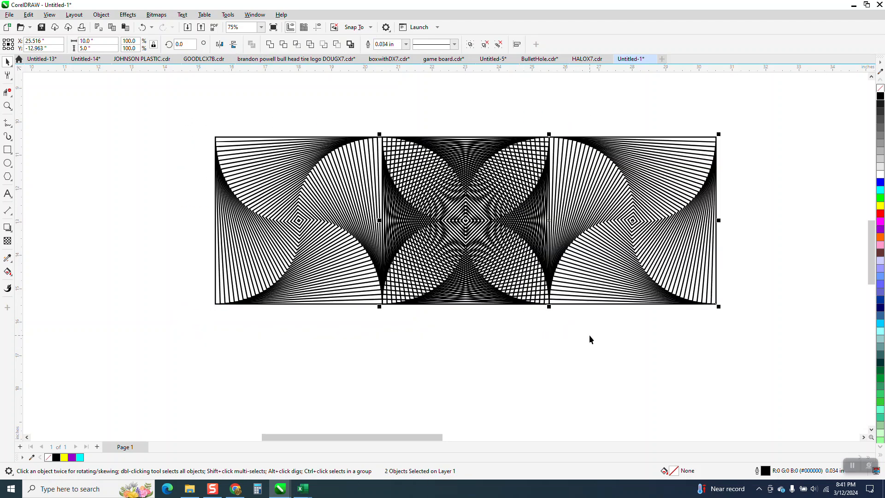
- Duplicate the row of four tiles directly below itself and mirror the copy vertically
scroll(249, 169, "down", 2)
left_click_drag(197, 126, 615, 306)
key("ctrl+d")
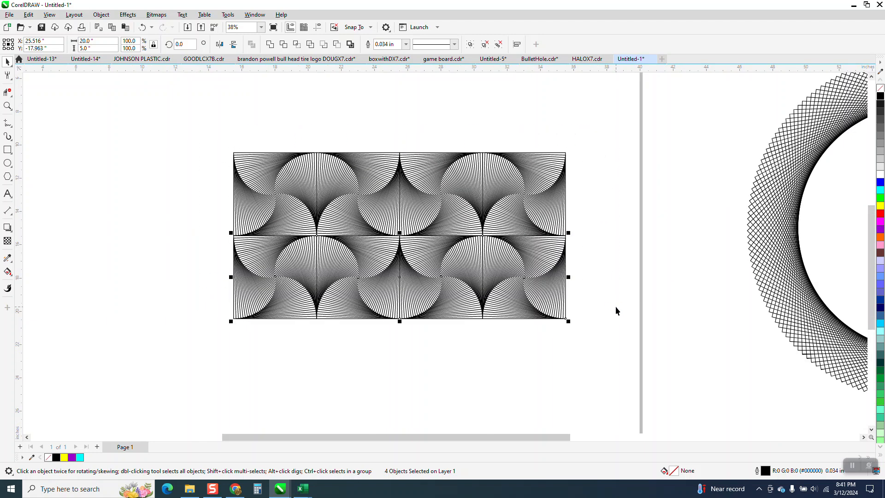
left_click(233, 44)
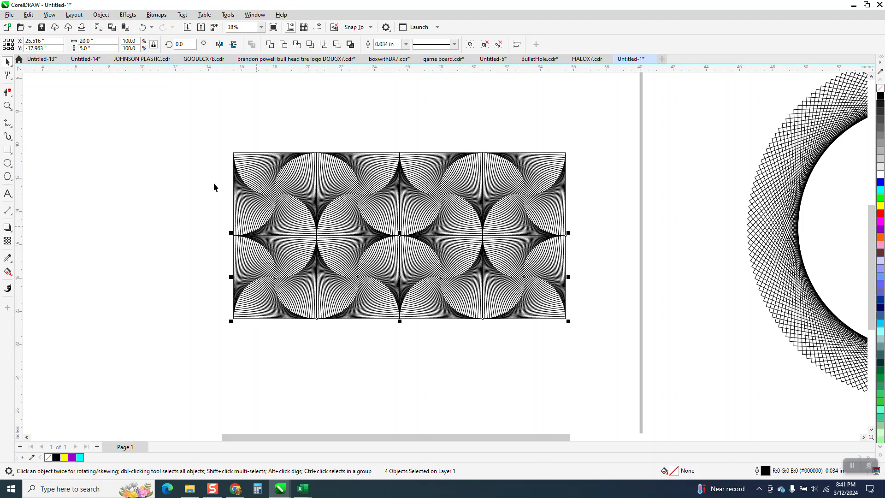
- Duplicate the two-row block directly below itself to form a 20 by 20 in pattern
left_click_drag(196, 138, 637, 372)
key("ctrl+d")
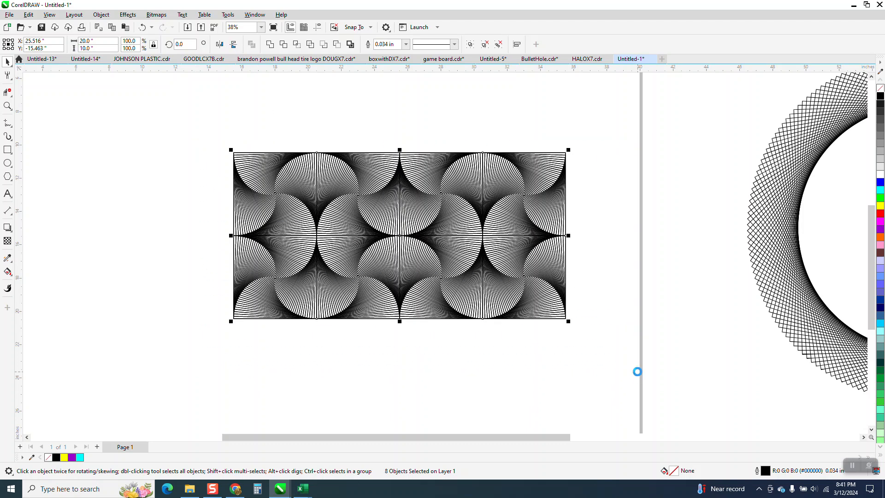
key("ctrl+d")
- Group all 16 tiles into one object and center it on the page
scroll(432, 251, "down", 2)
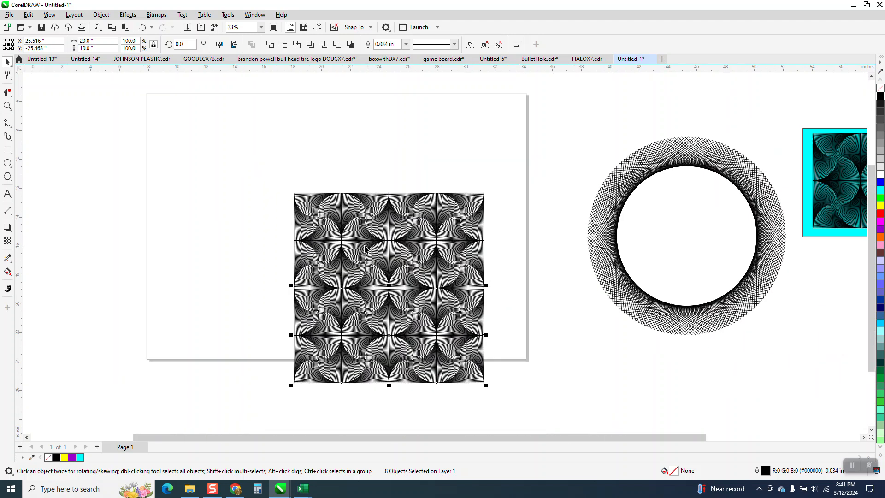
left_click_drag(259, 182, 544, 419)
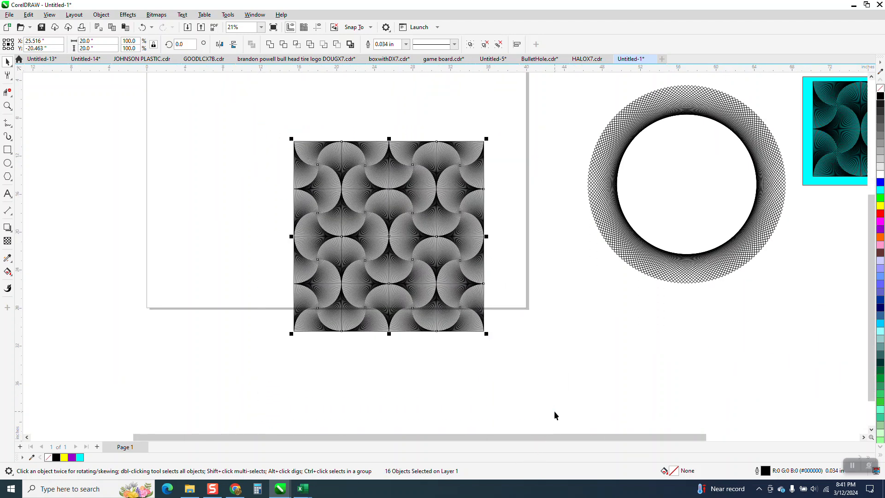
key("ctrl+g")
key("p")
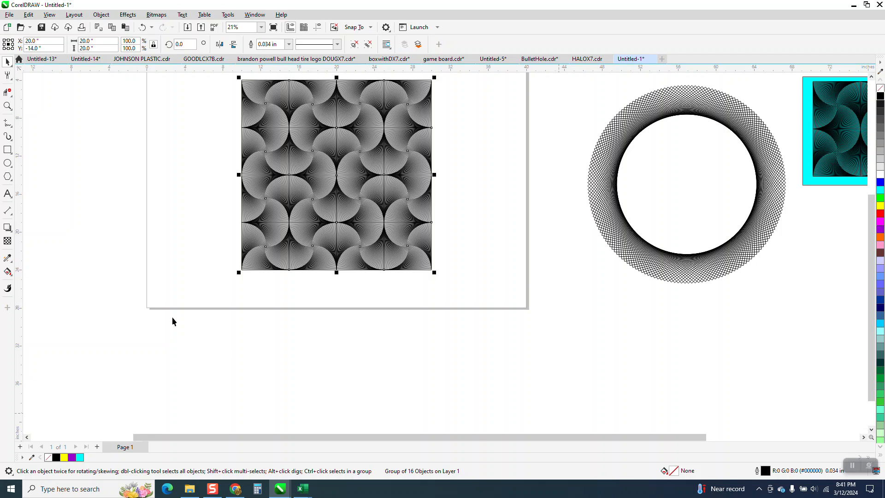
- Examine the line work up close where the tiles meet in the grouped pattern
left_click(7, 107)
left_click_drag(280, 149, 339, 195)
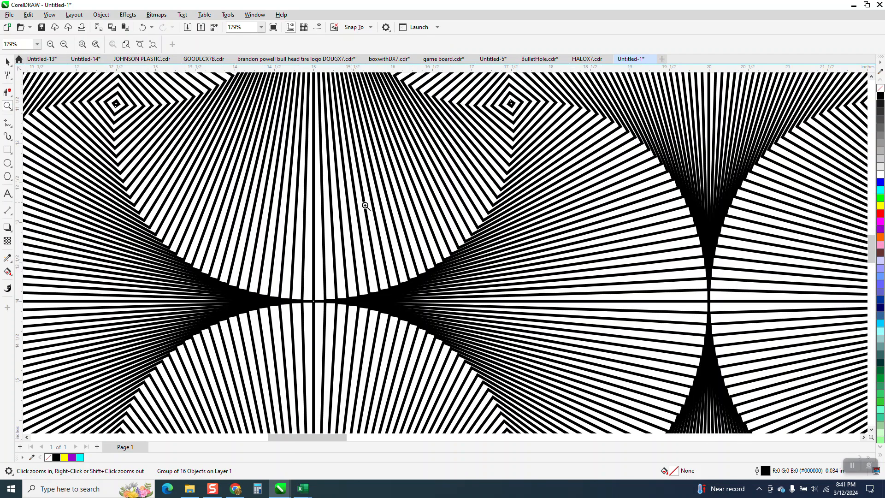
scroll(400, 236, "down", 3)
left_click_drag(385, 256, 437, 308)
scroll(371, 264, "down", 4)
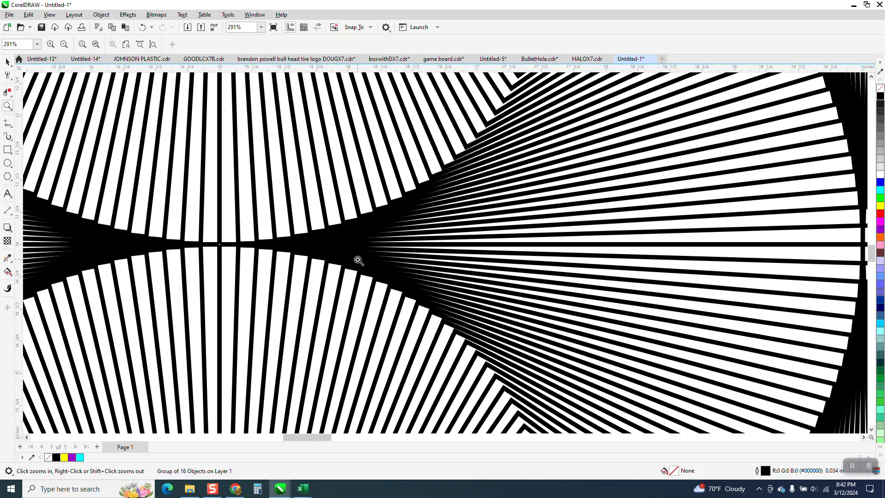
scroll(358, 260, "down", 2)
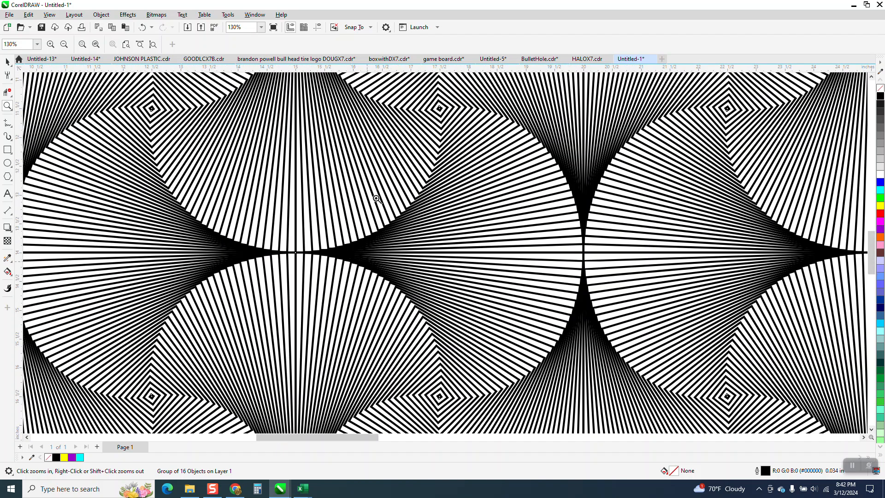
scroll(427, 220, "down", 2)
scroll(428, 220, "down", 1)
scroll(392, 217, "up", 4)
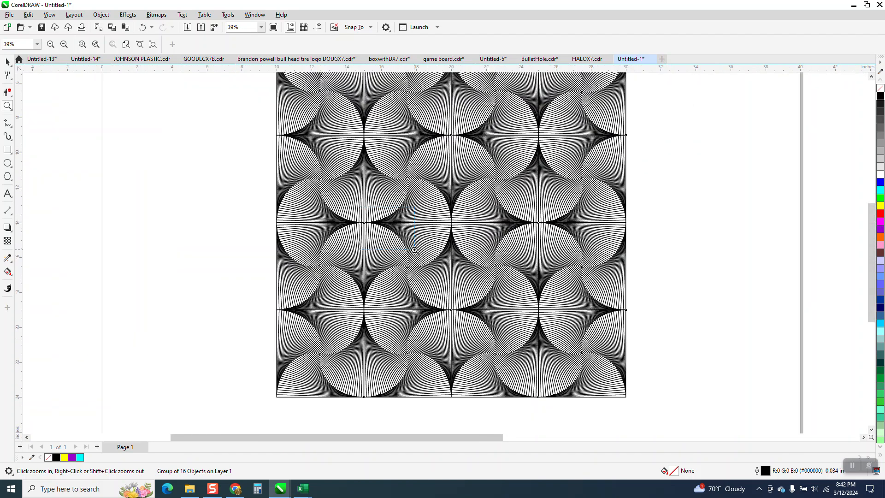
scroll(394, 200, "down", 4)
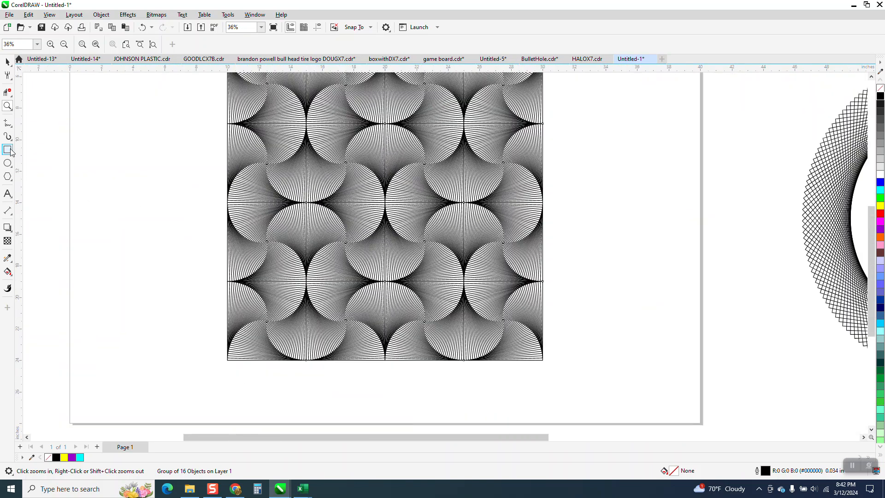
- Draw a rectangle about 23.3 by 21.1 in around the whole pattern and give it a red outline
left_click(12, 152)
scroll(124, 205, "down", 1)
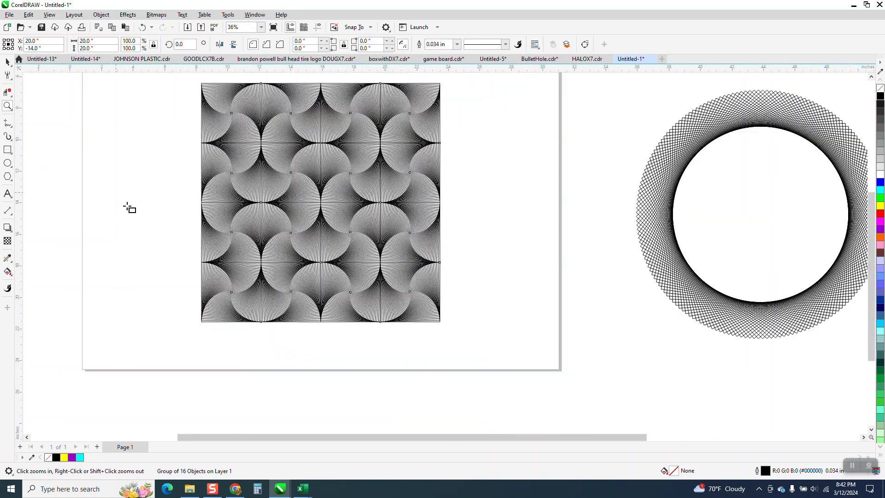
left_click_drag(178, 79, 456, 330)
right_click(880, 213)
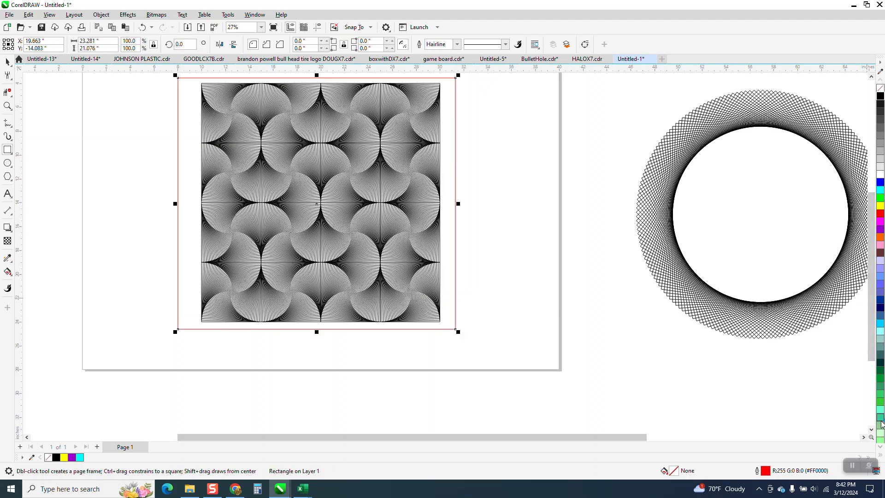
- Fill the rectangle around the pattern with golden yellow (#FFCC00)
left_click(880, 447)
left_click(880, 447)
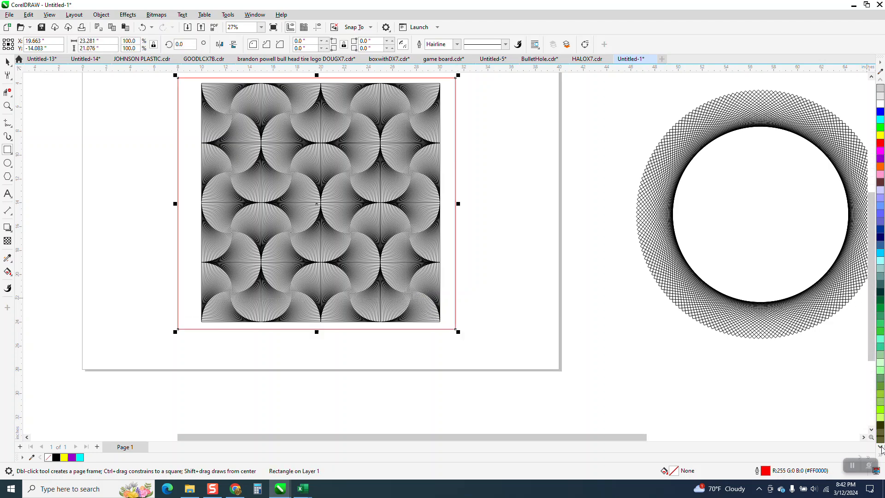
left_click(880, 447)
left_click(880, 447)
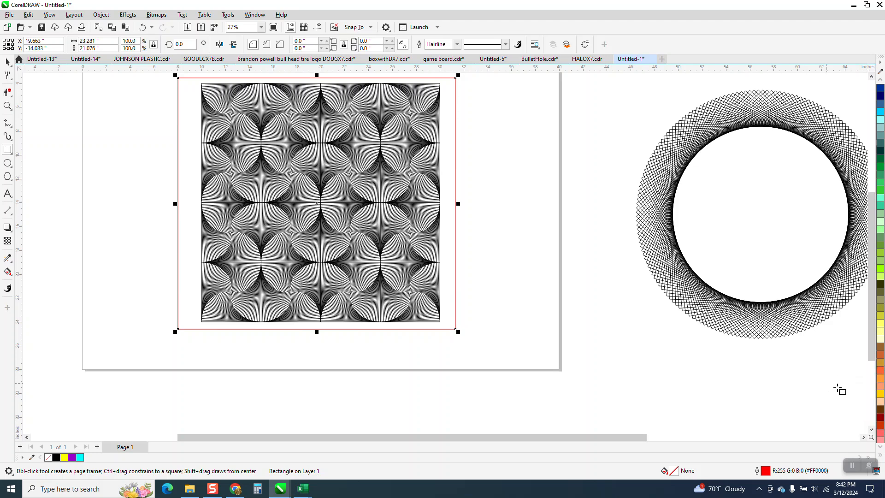
left_click(880, 394)
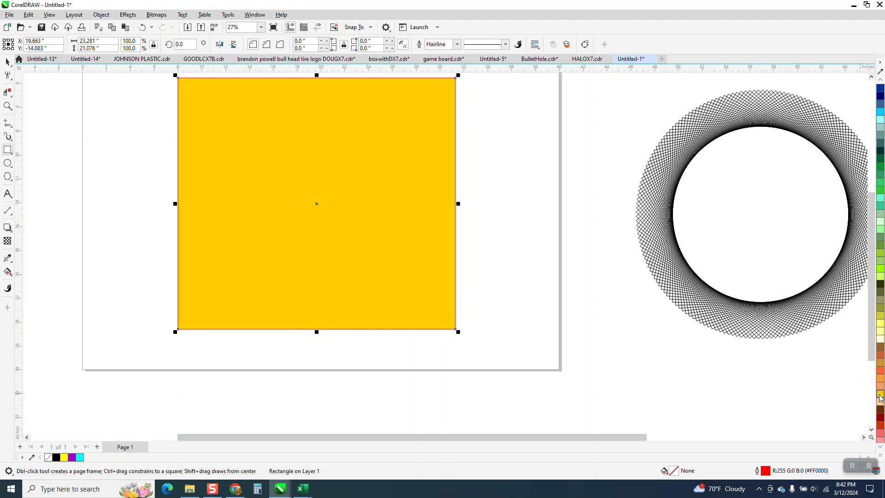
- Send the yellow rectangle behind the line pattern
left_click(128, 14)
mouse_move(101, 15)
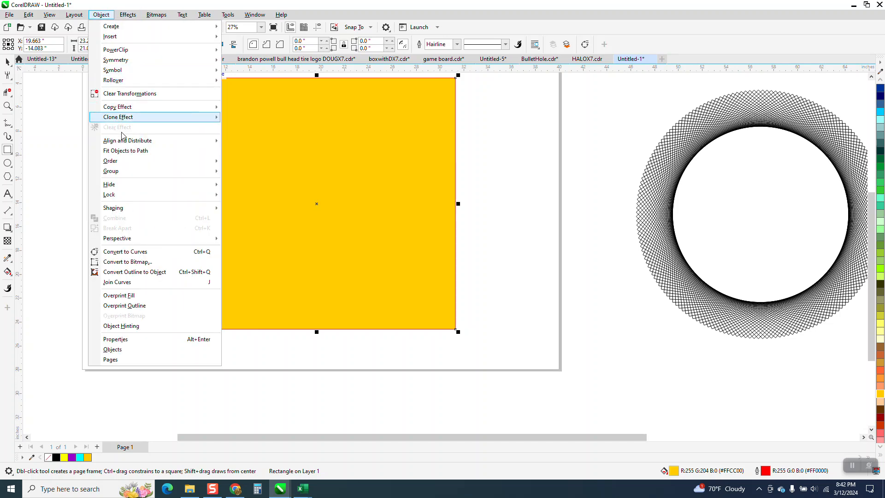
mouse_move(127, 161)
left_click(230, 176)
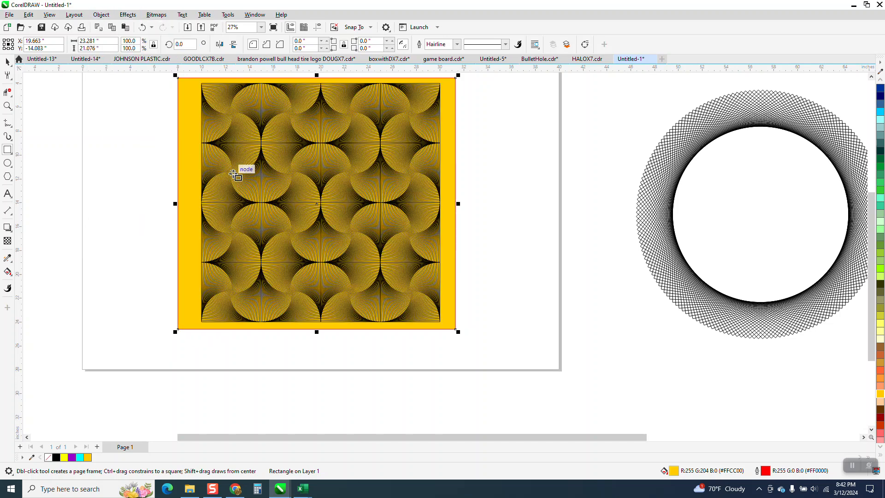
- Inspect the line work of the yellow-backed pattern up close and compare it with the ring and cyan-backed patterns beside the page
left_click(7, 107)
left_click_drag(194, 139, 323, 204)
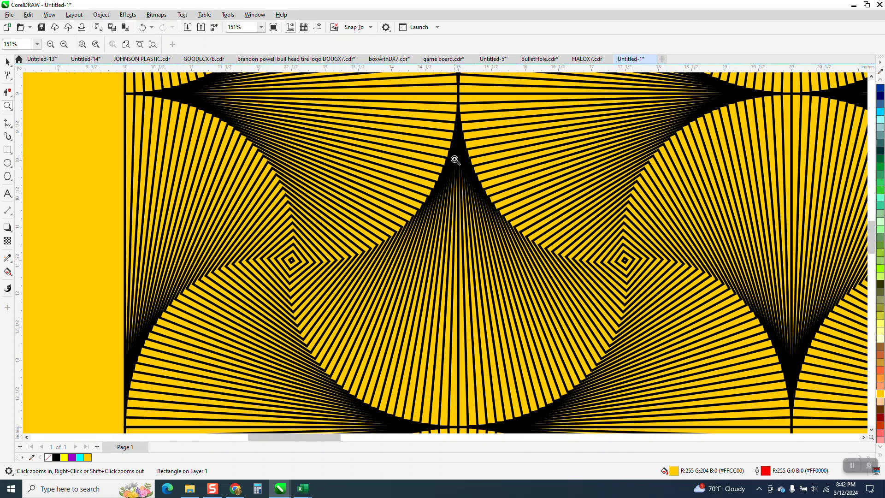
scroll(460, 167, "down", 1)
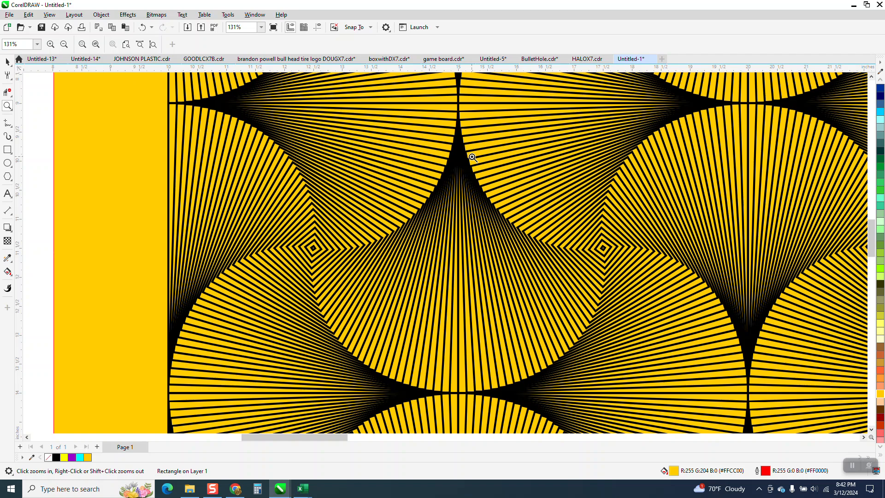
scroll(454, 171, "down", 3)
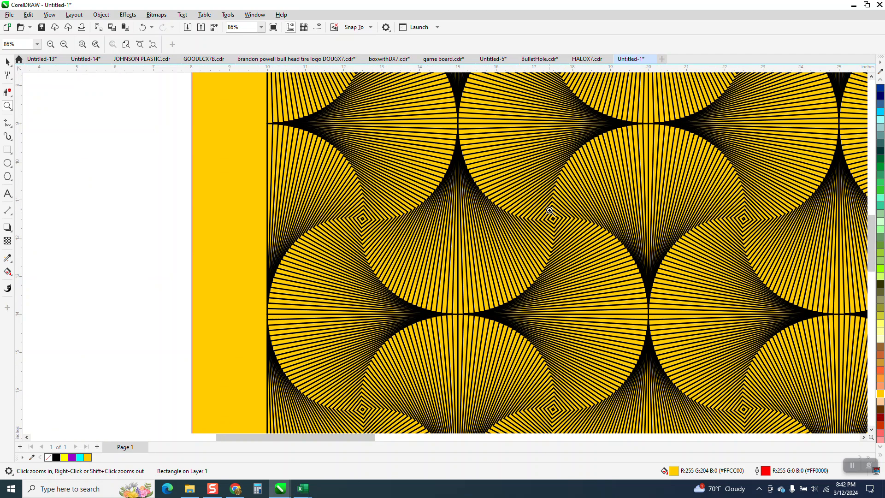
left_click_drag(575, 237, 575, 237)
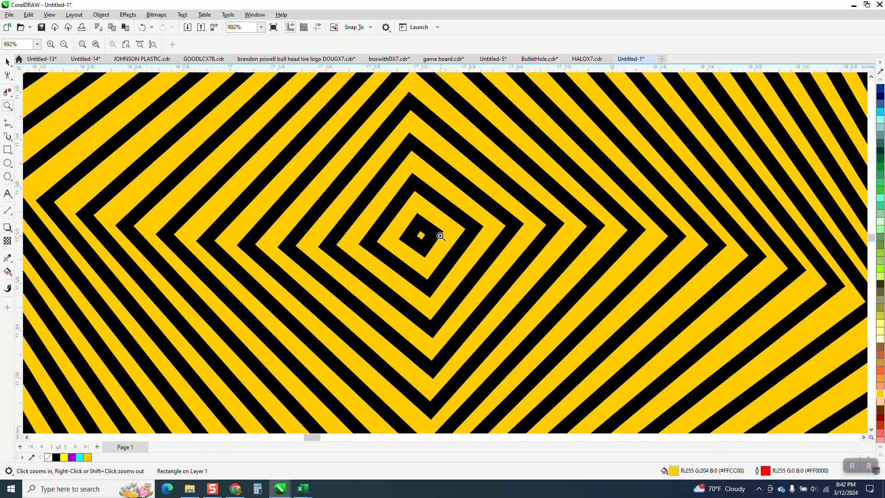
scroll(439, 234, "down", 12)
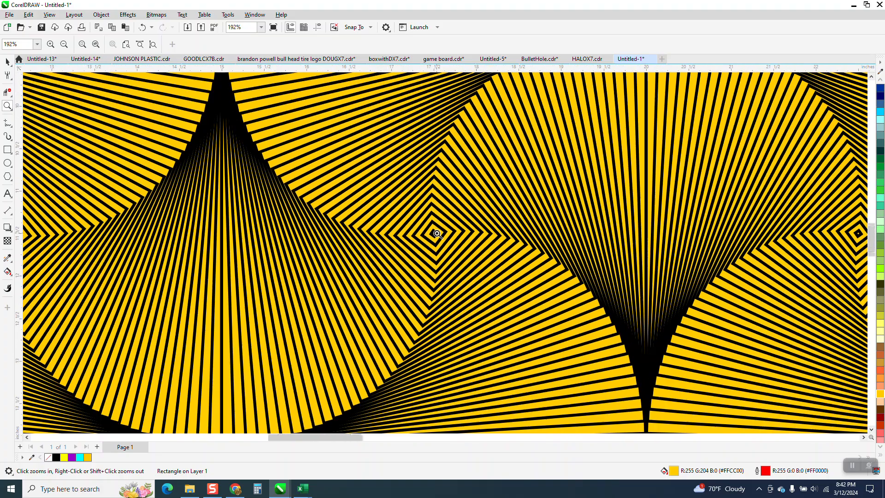
scroll(436, 233, "down", 12)
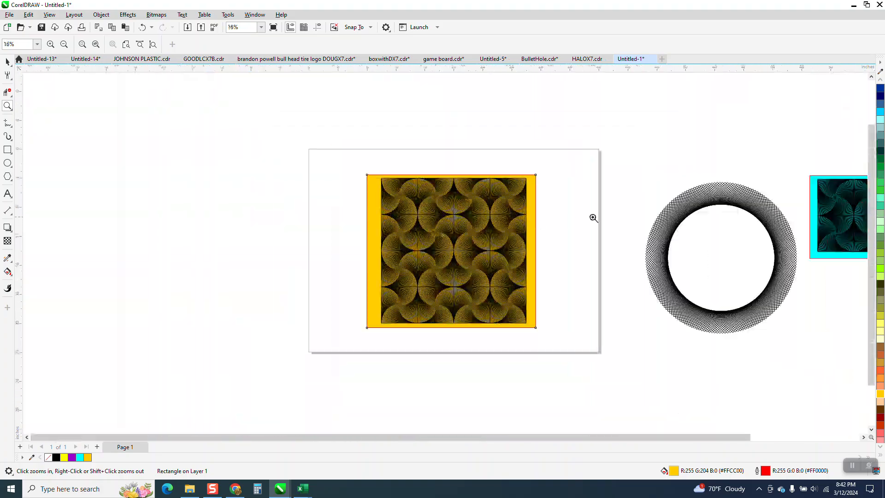
left_click_drag(631, 191, 812, 334)
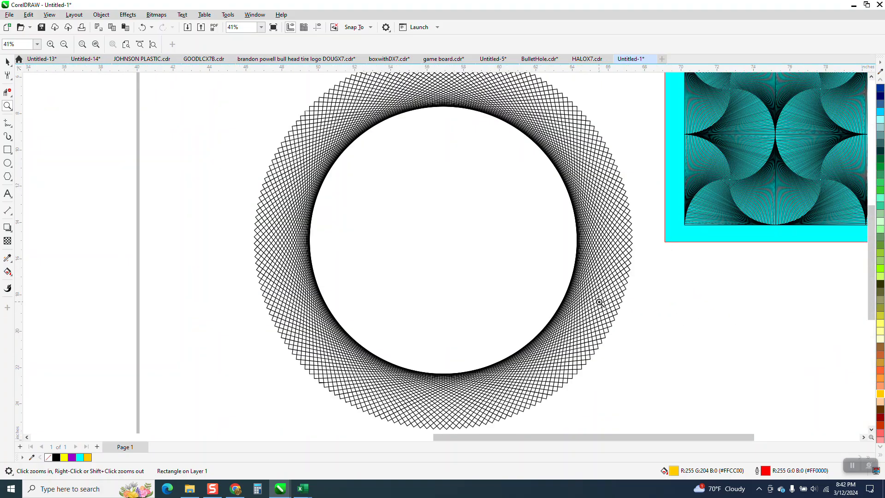
scroll(599, 302, "down", 2)
scroll(655, 300, "up", 9)
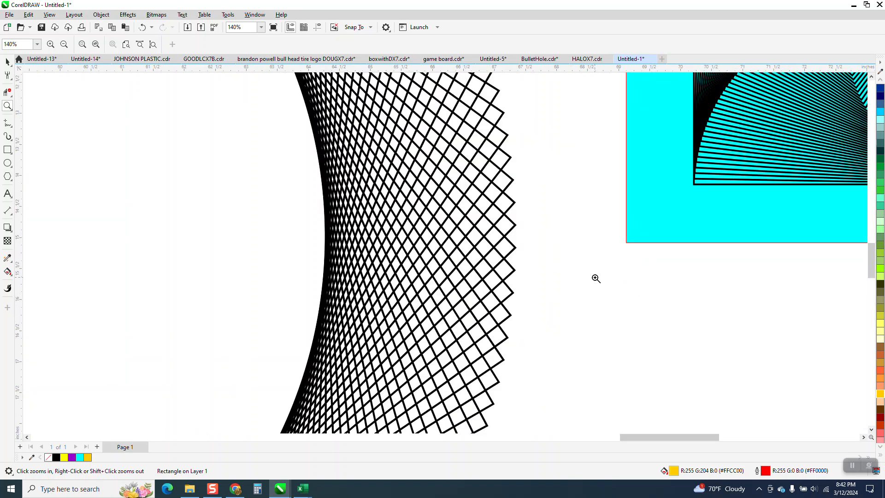
scroll(595, 279, "down", 7)
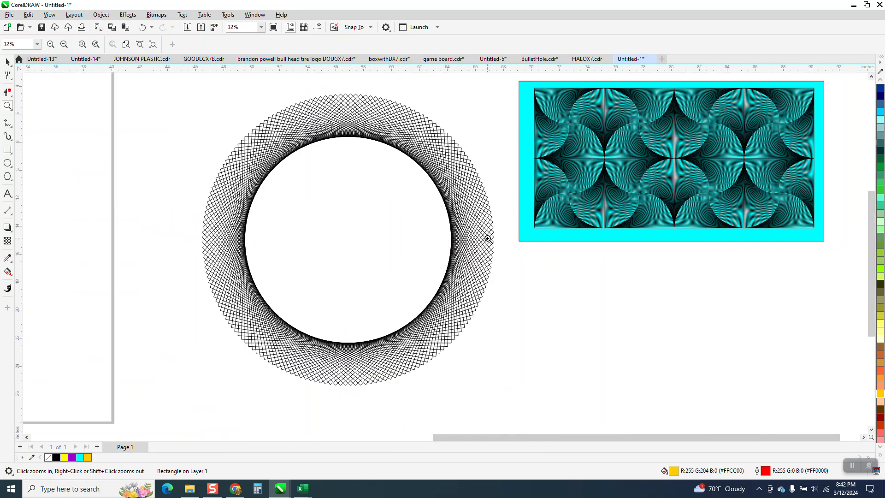
scroll(488, 239, "down", 1)
scroll(487, 238, "down", 4)
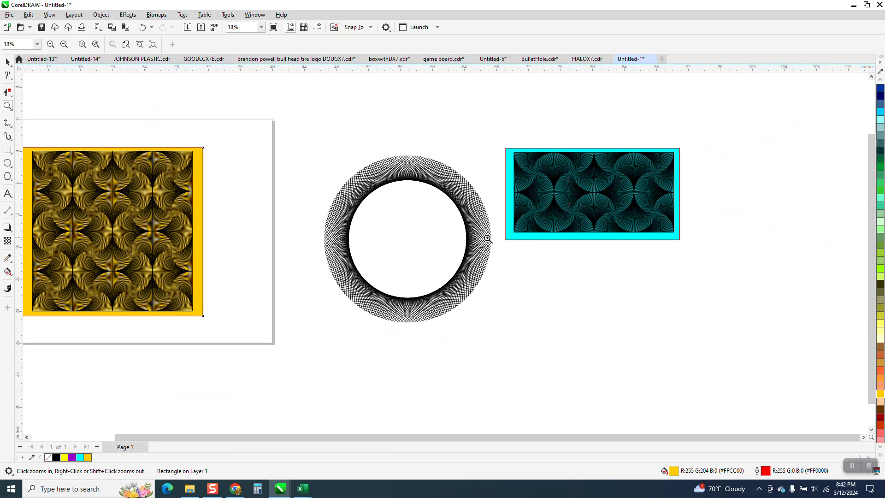
left_click_drag(105, 159, 330, 311)
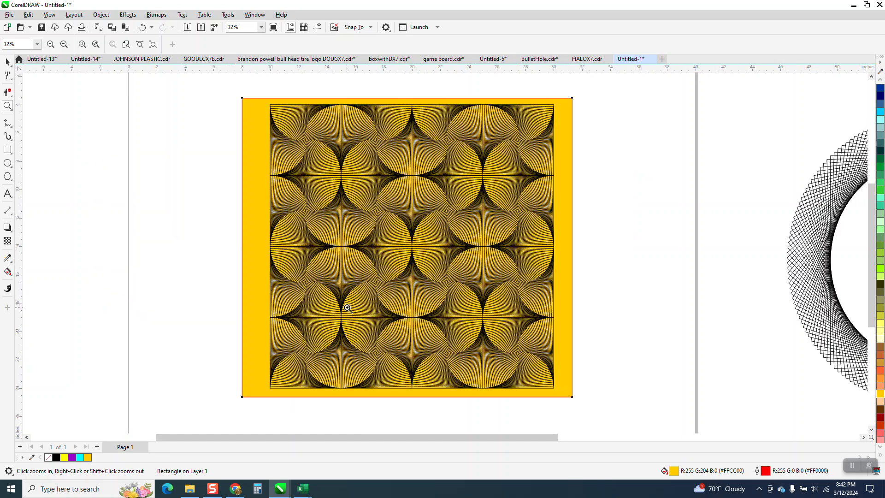